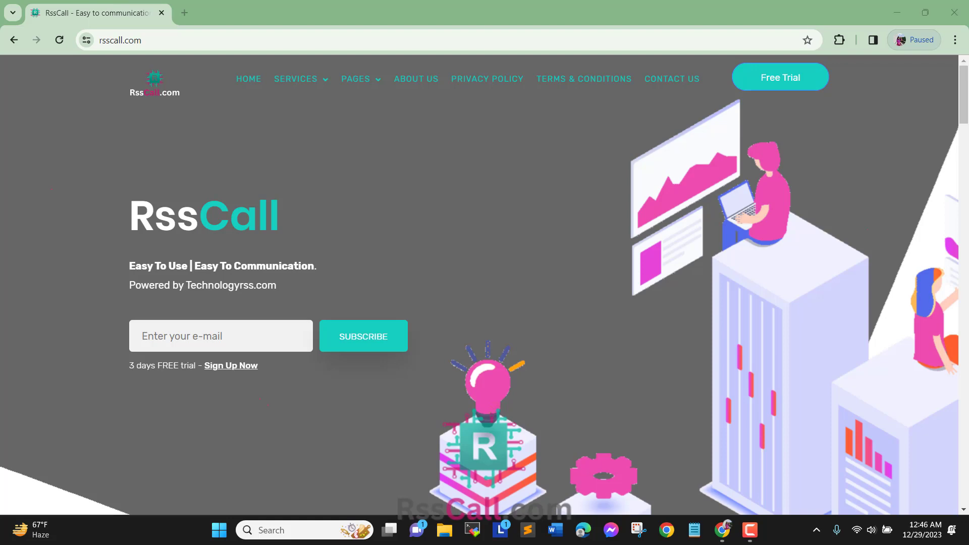
Step: Open the Download Zoiper tile from the SERVICES menu, loading the zoiper_soft_phone Drive folder in a new tab
mouse_move(301, 79)
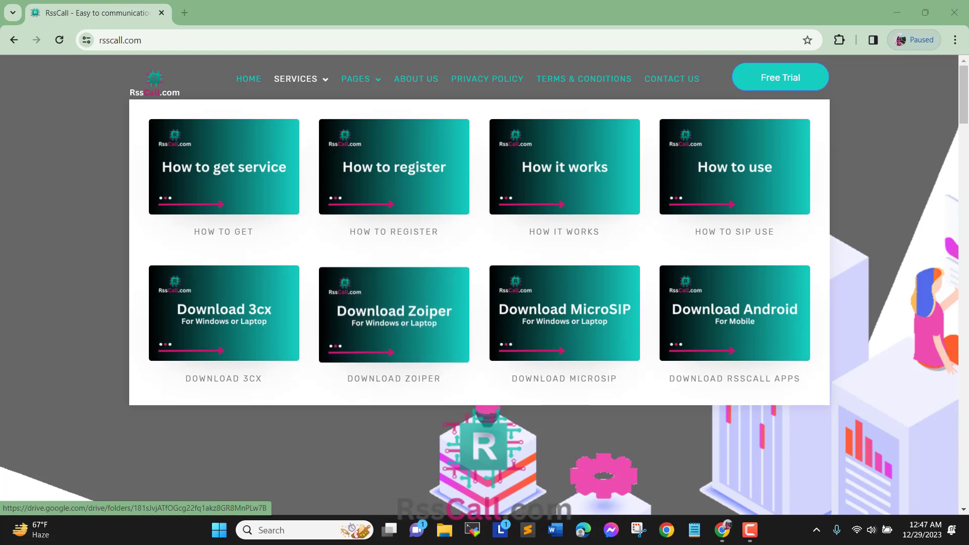
left_click(393, 313)
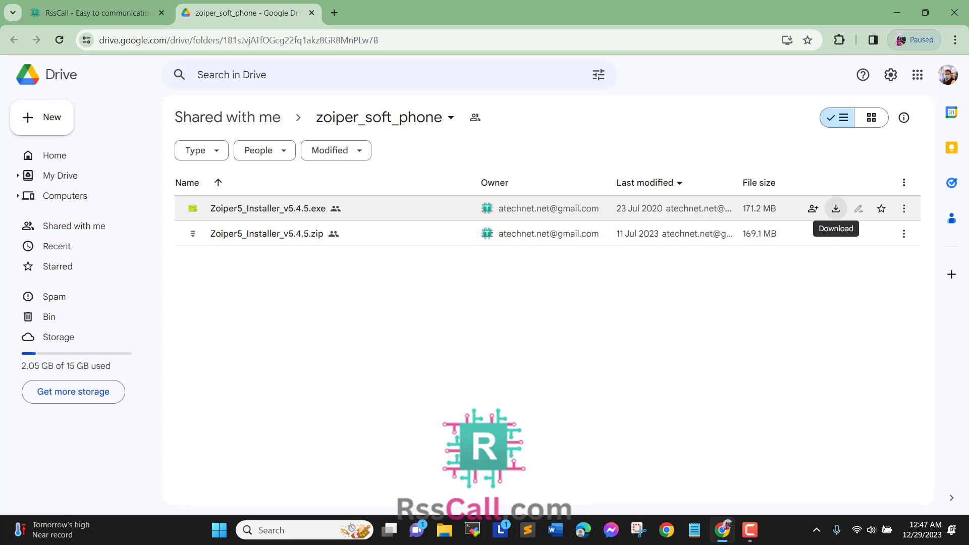
Step: Download Zoiper5_Installer_v5.4.5.zip despite the scan warning and show it in the Downloads folder
left_click(904, 209)
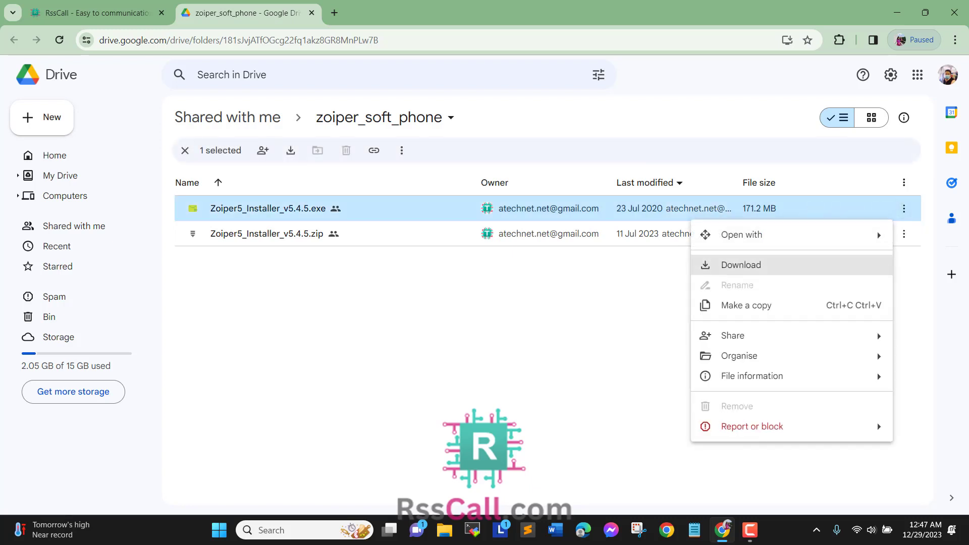
left_click(625, 305)
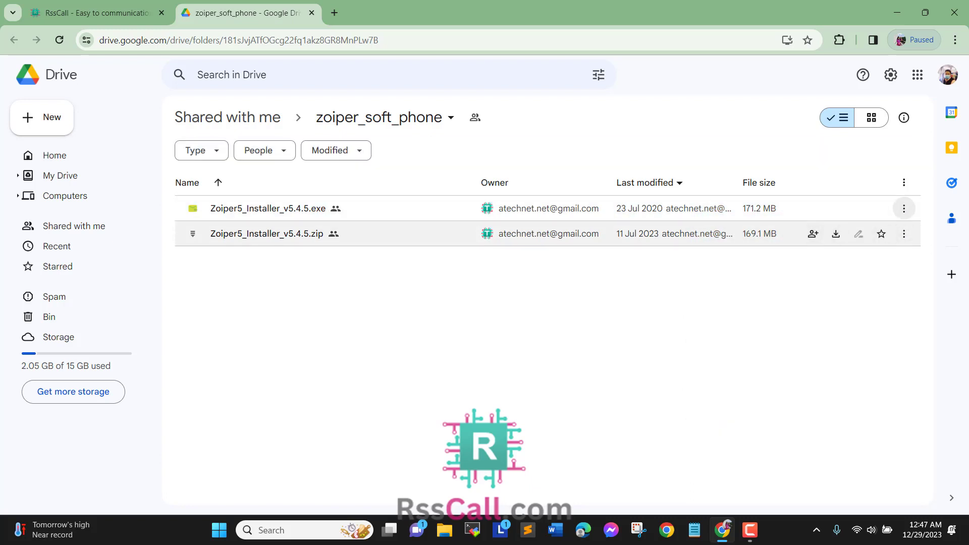
left_click(903, 234)
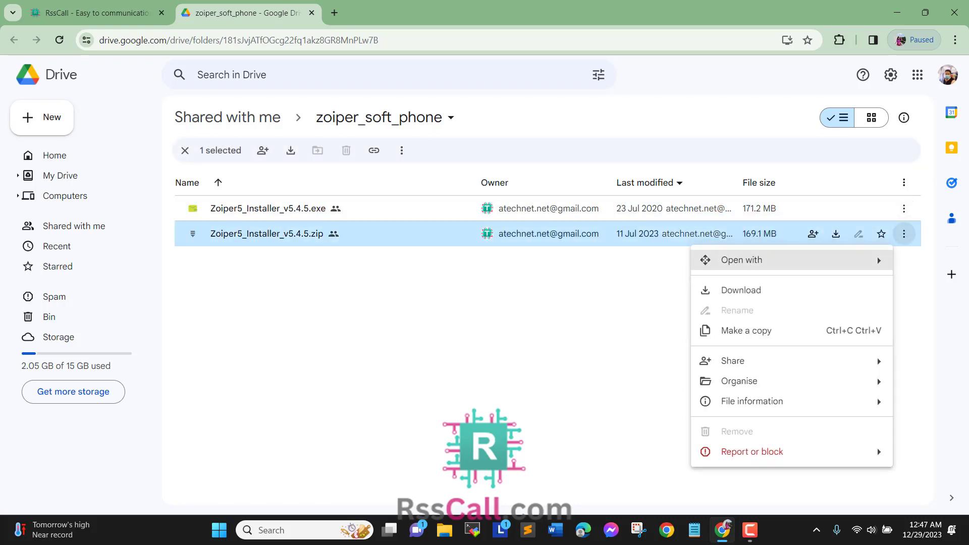
left_click(741, 290)
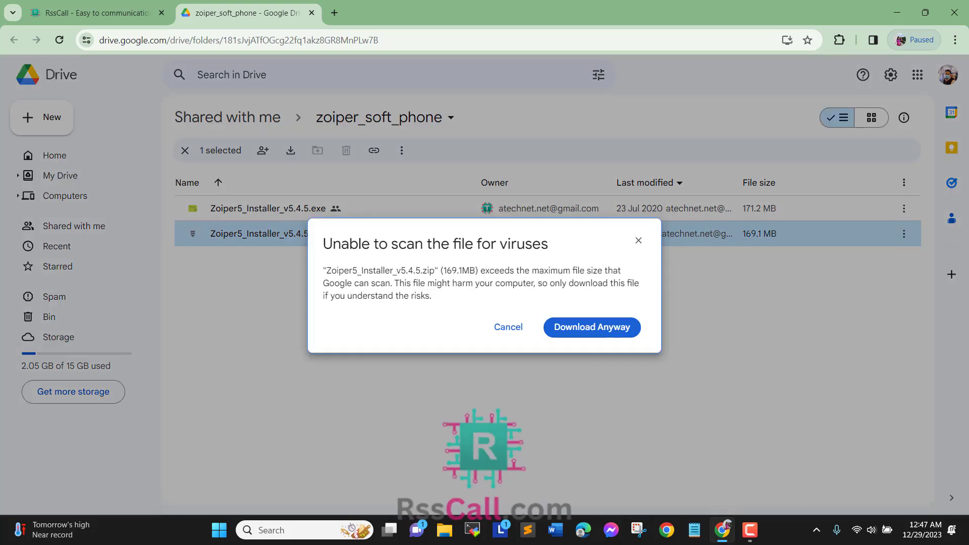
left_click(592, 327)
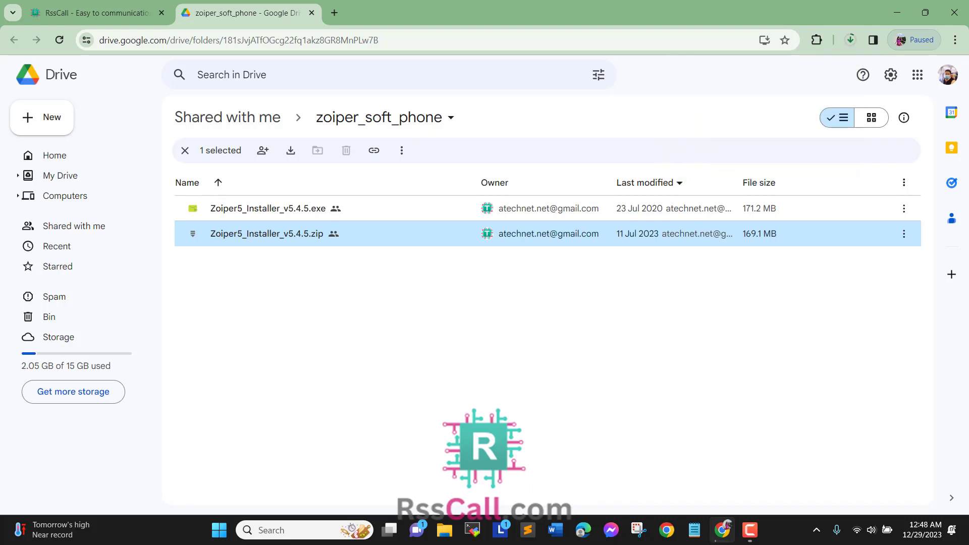
key("Escape")
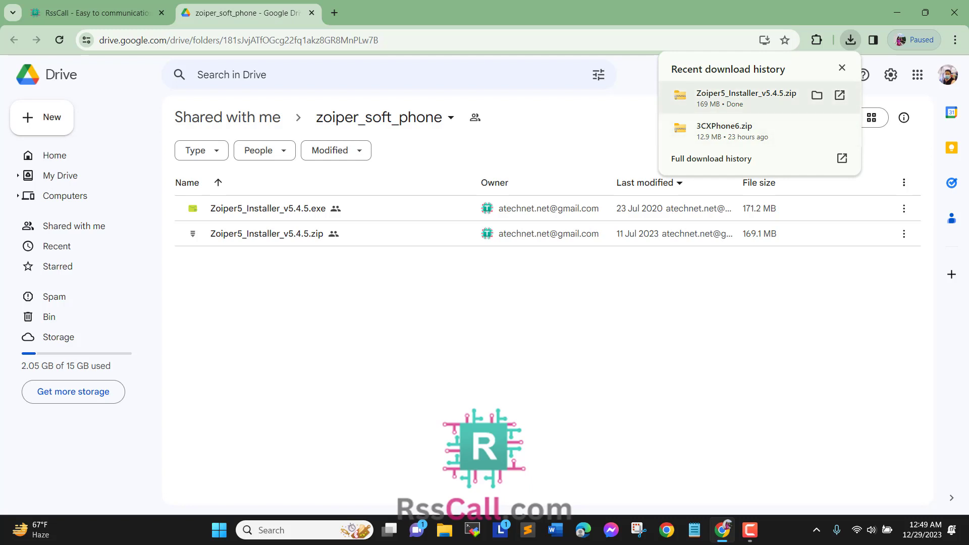
left_click(816, 95)
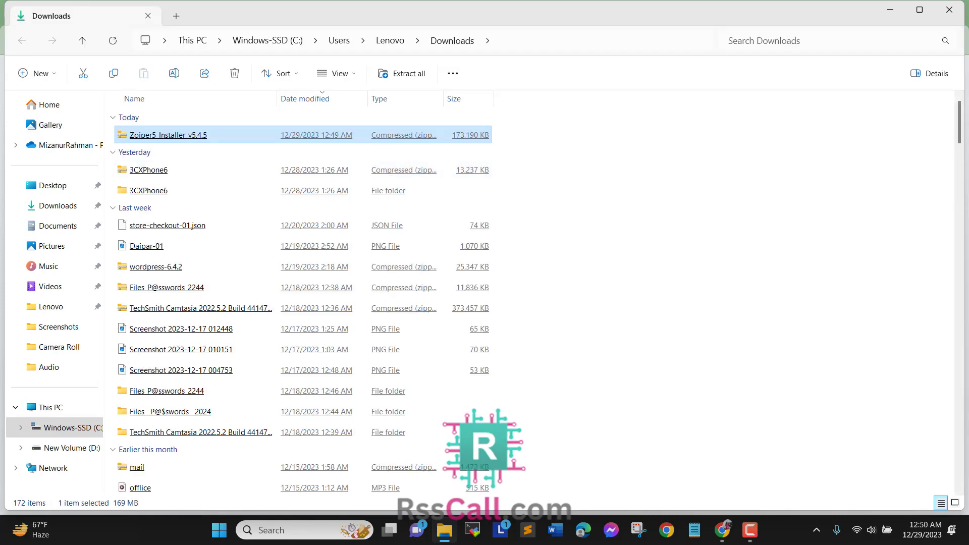
Step: Extract the zip with 7-Zip to a Zoiper5_Installer_v5.4.5 folder and open that folder
right_click(189, 134)
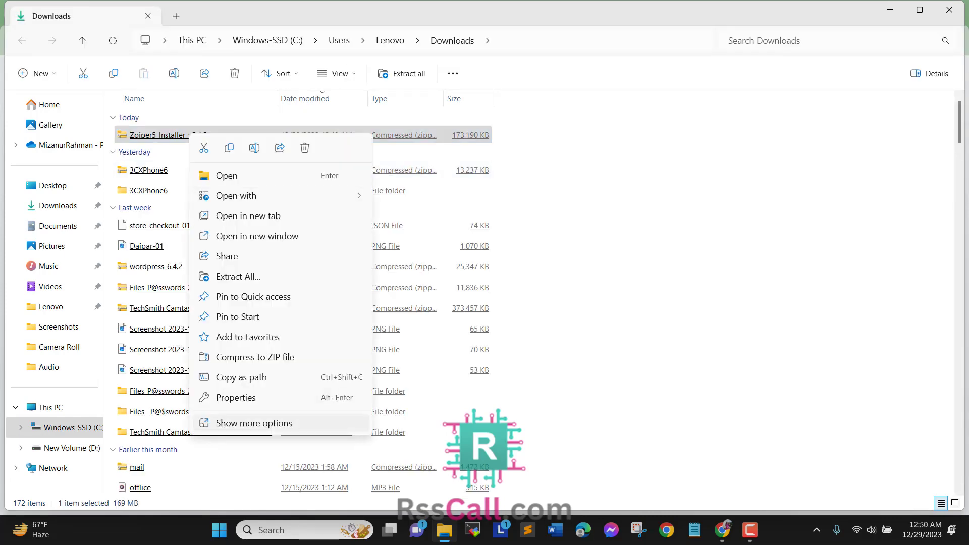
left_click(254, 423)
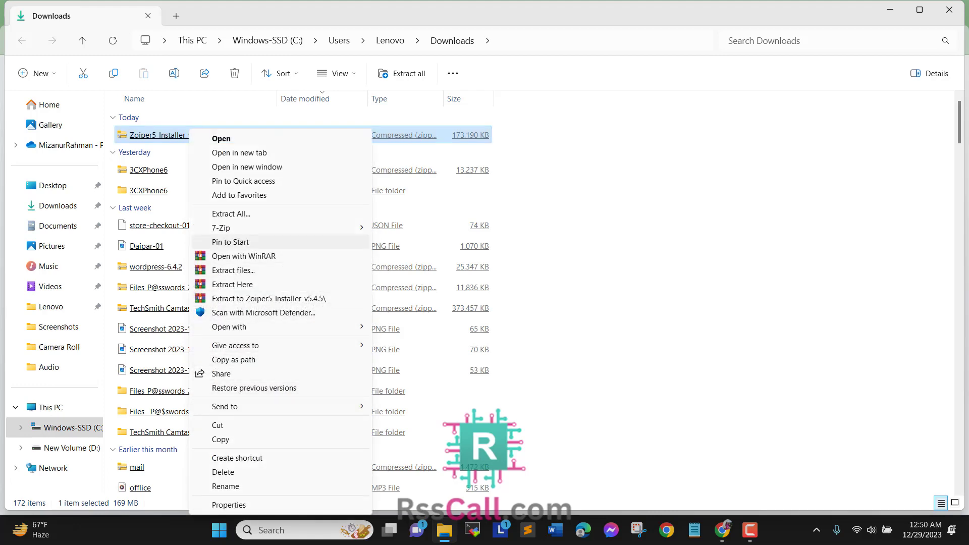
mouse_move(227, 228)
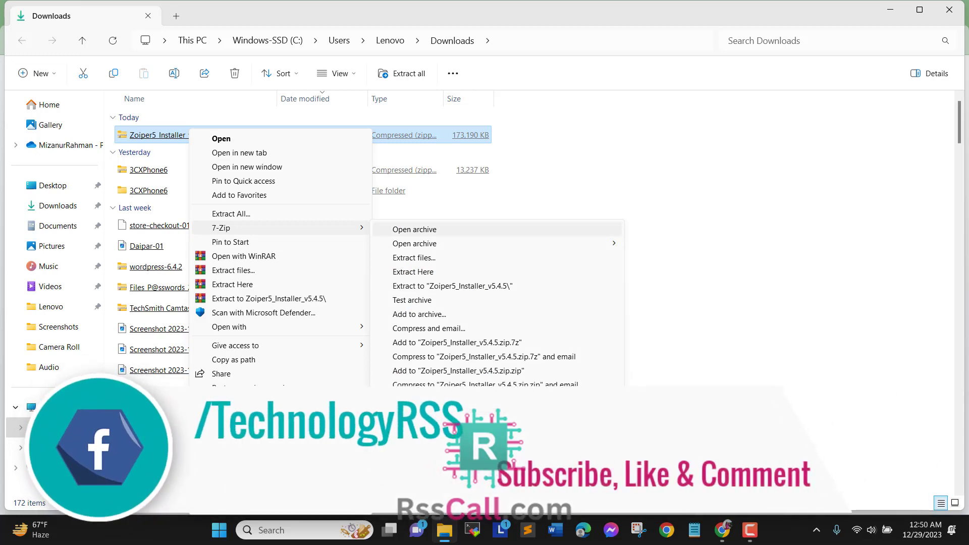
left_click(414, 229)
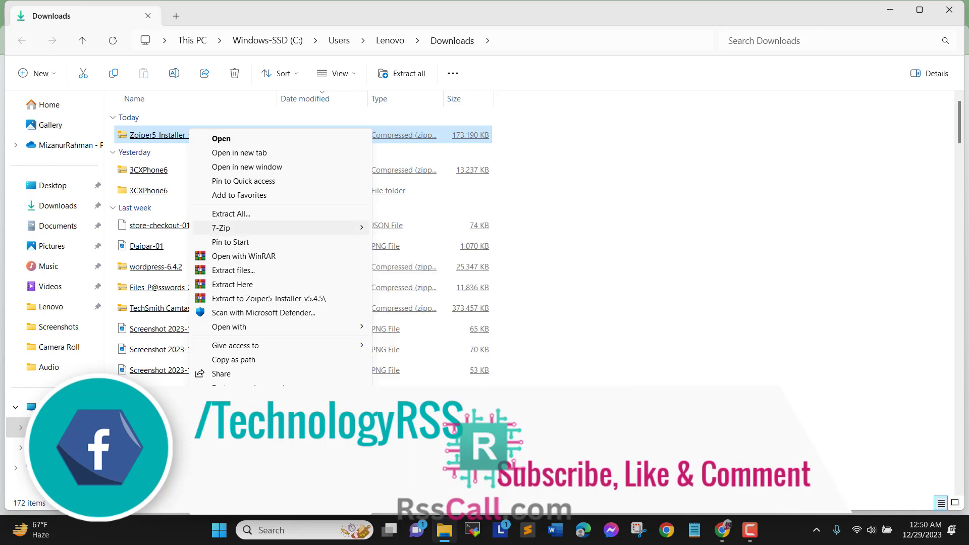
mouse_move(280, 228)
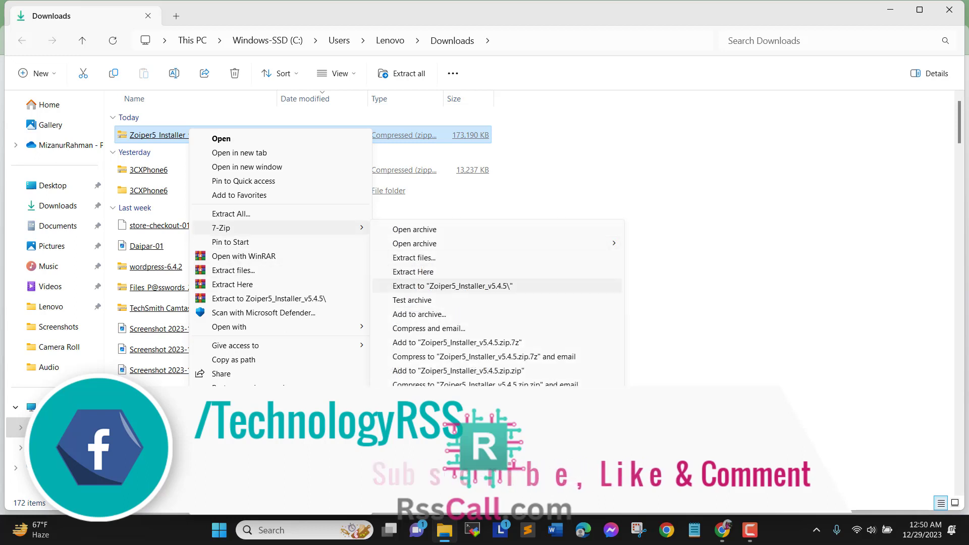
left_click(452, 285)
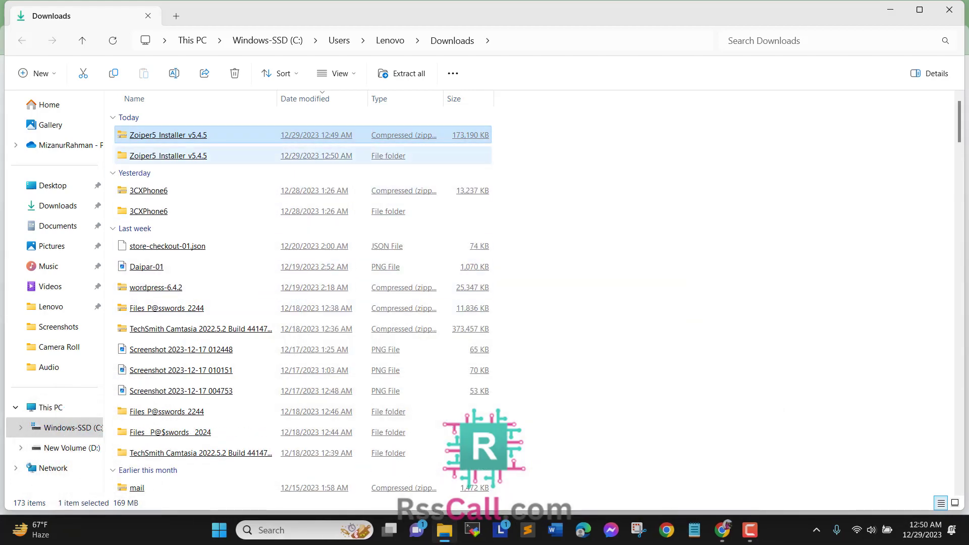
double_click(168, 155)
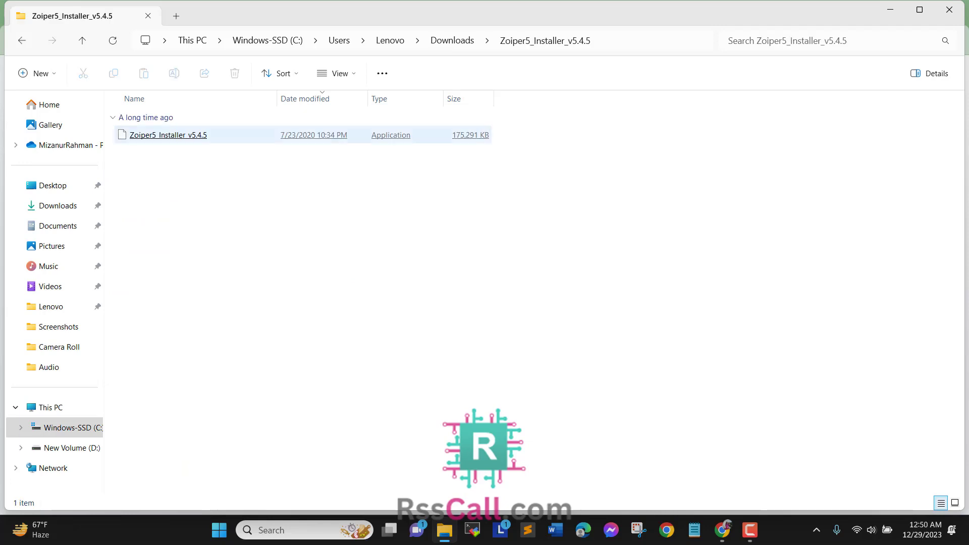
Step: Run the Zoiper5_Installer_v5.4.5 application as administrator to bring up the setup wizard
left_click(168, 136)
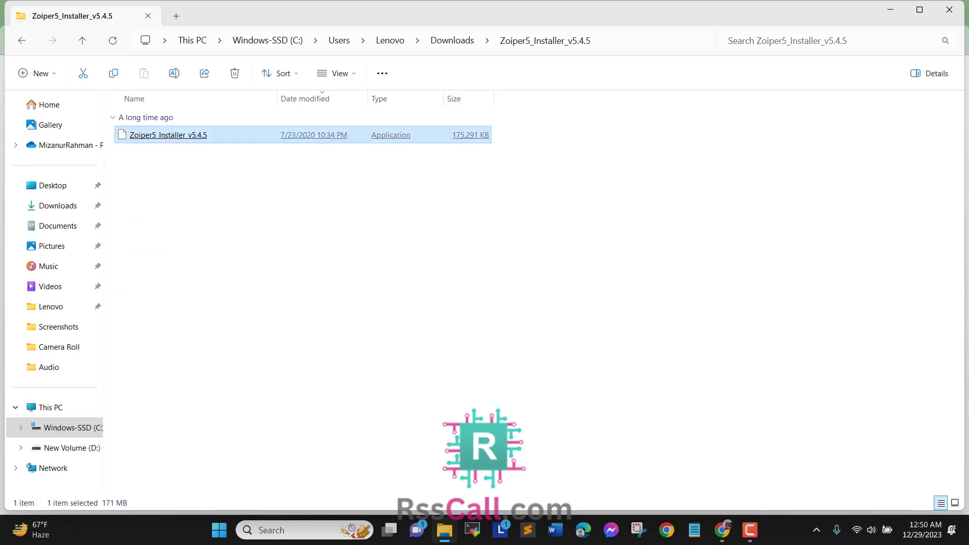
right_click(183, 135)
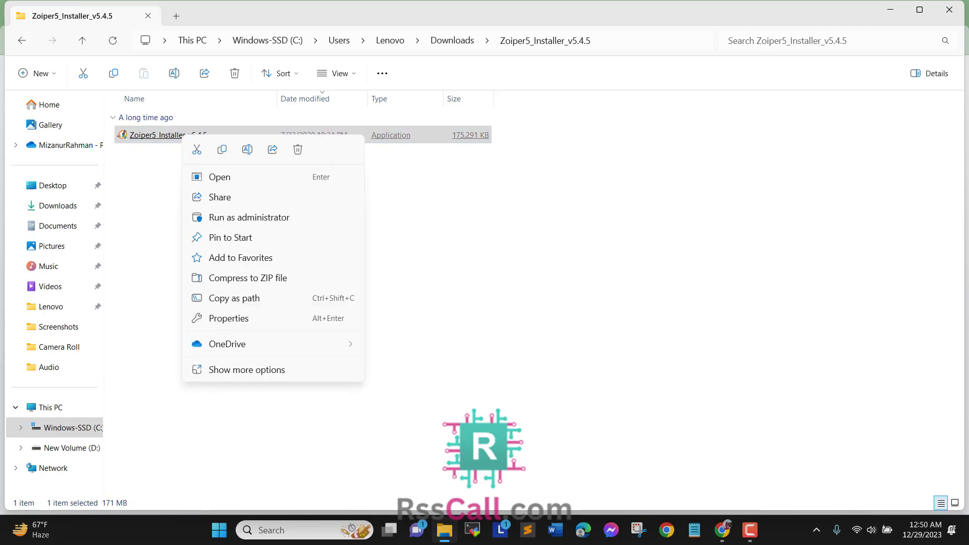
left_click(237, 217)
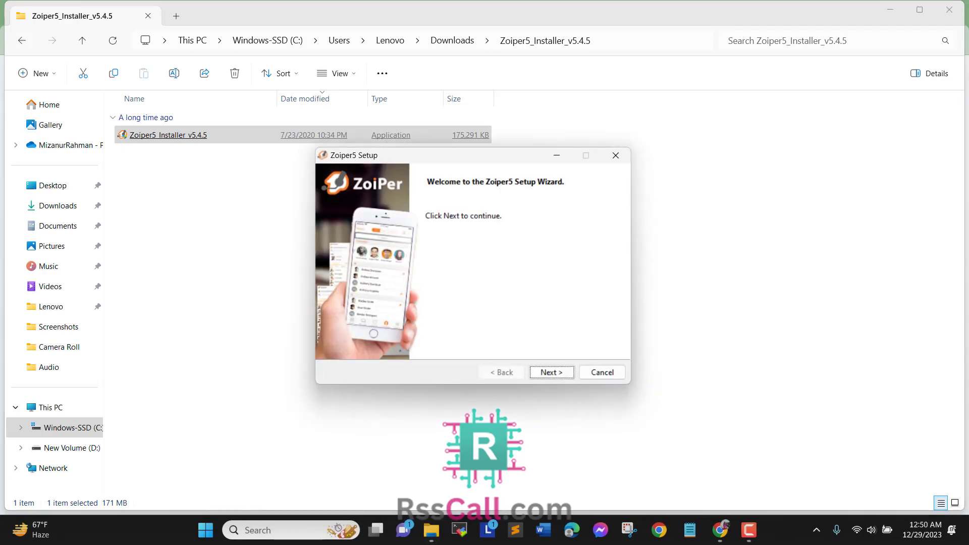
Step: Install Zoiper5 with the license accepted, desktop shortcut, default Start Menu folder, 64-bit, for all users
left_click_drag(393, 151, 258, 79)
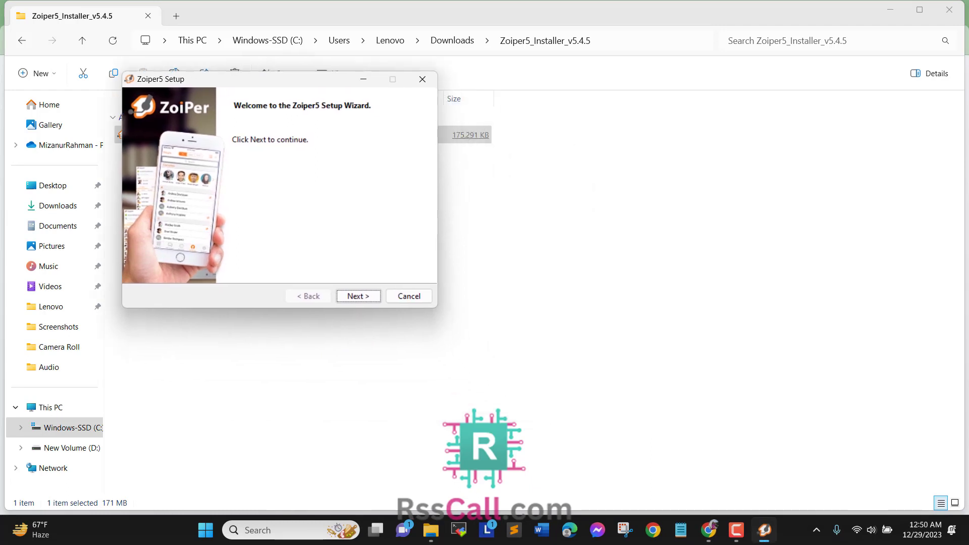
key("Return")
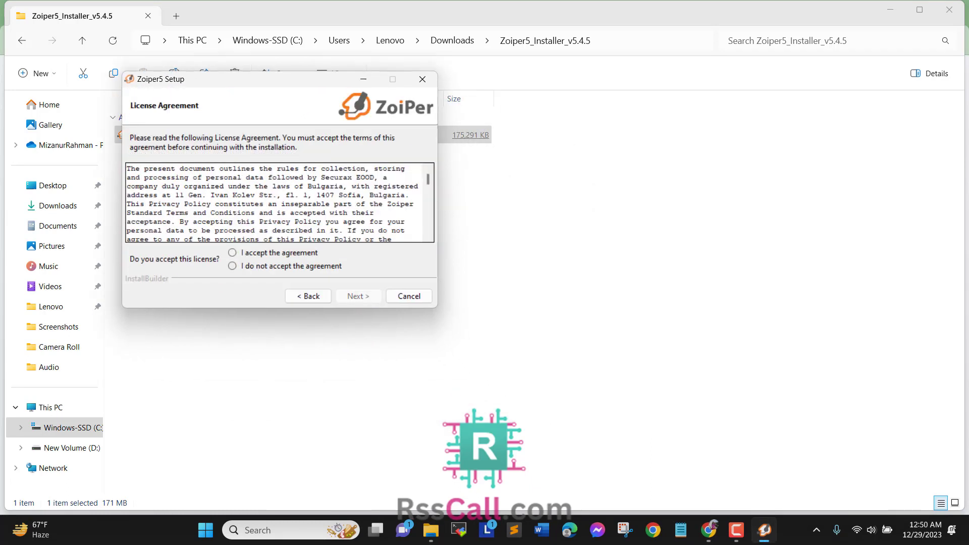
left_click(232, 253)
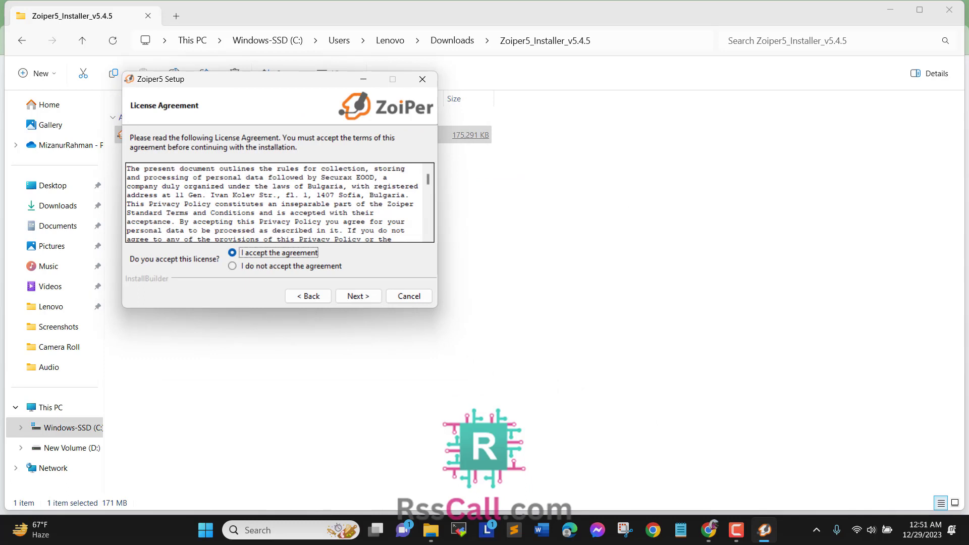
left_click(358, 296)
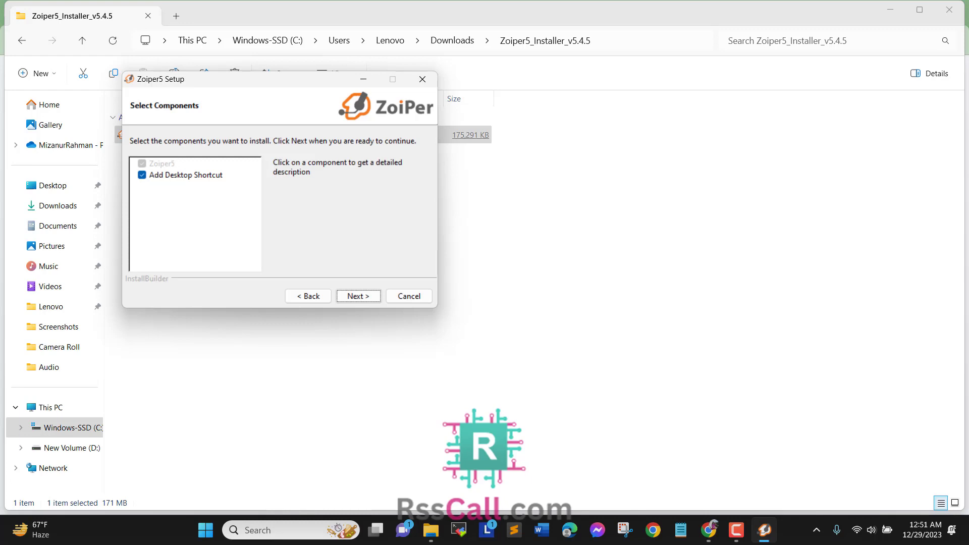
key("Return")
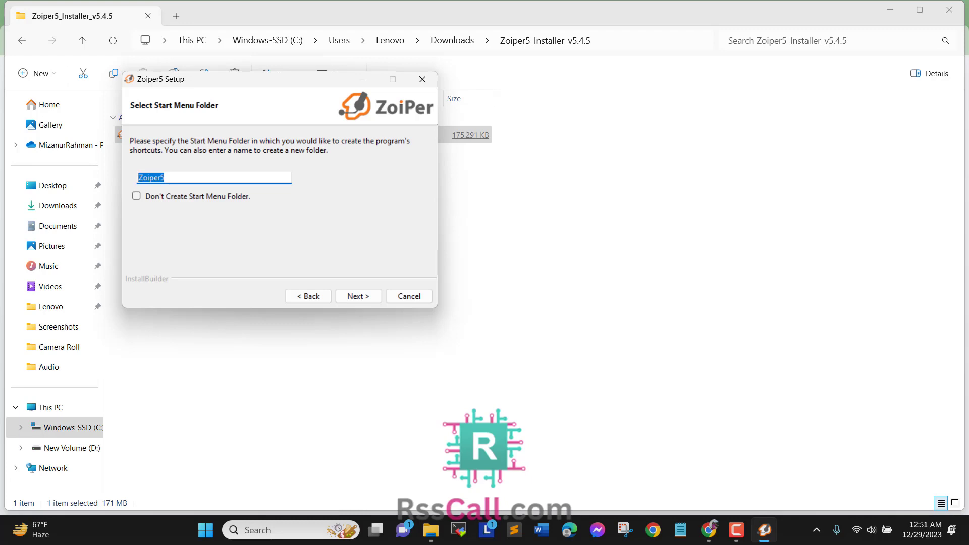
key("Return")
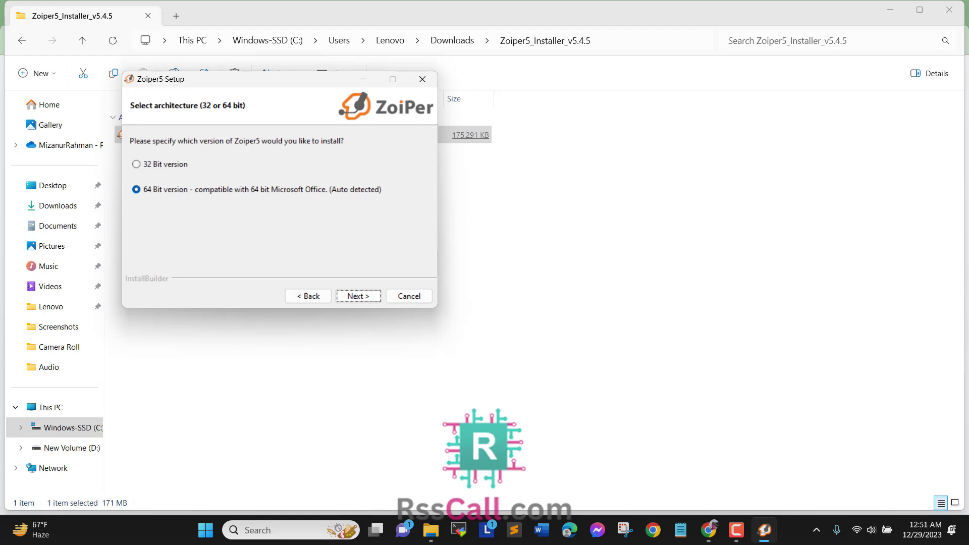
key("Return")
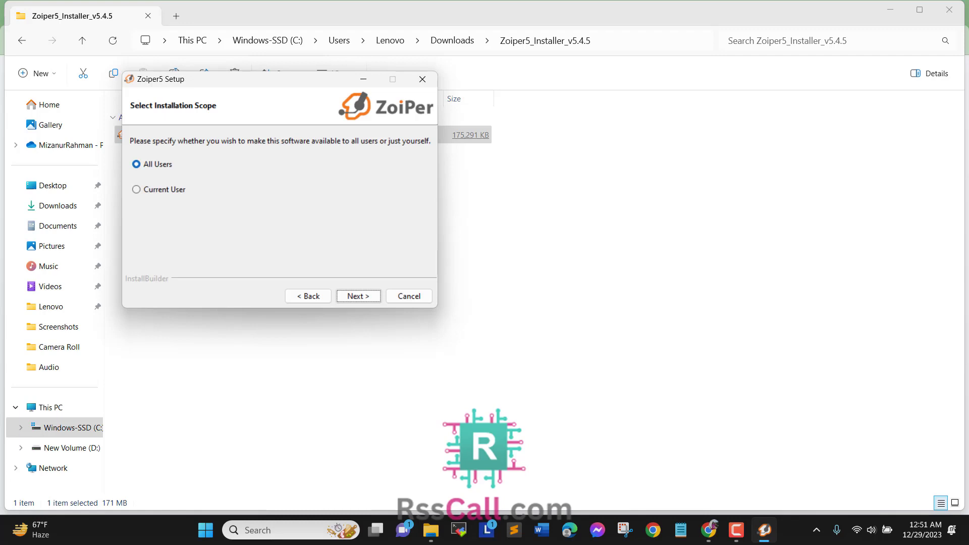
left_click(358, 296)
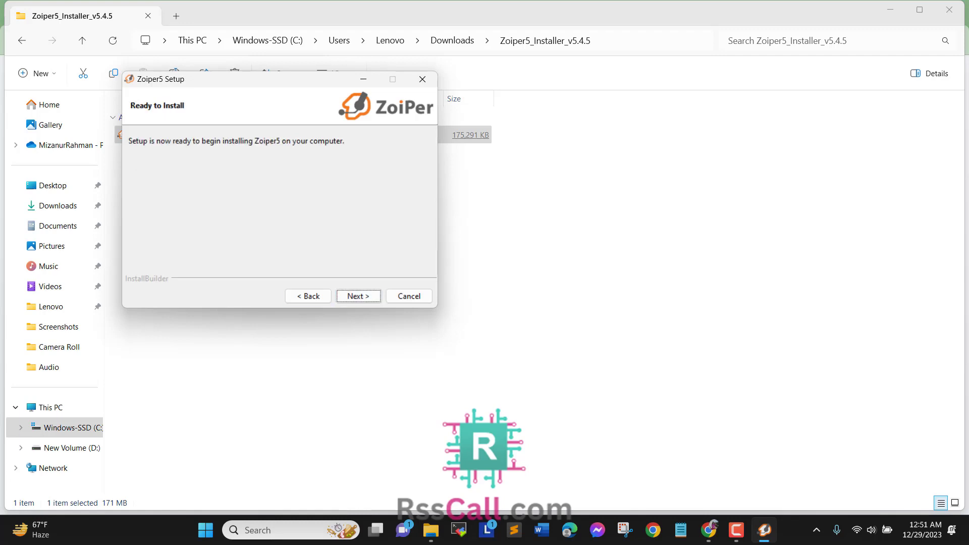
key("Return")
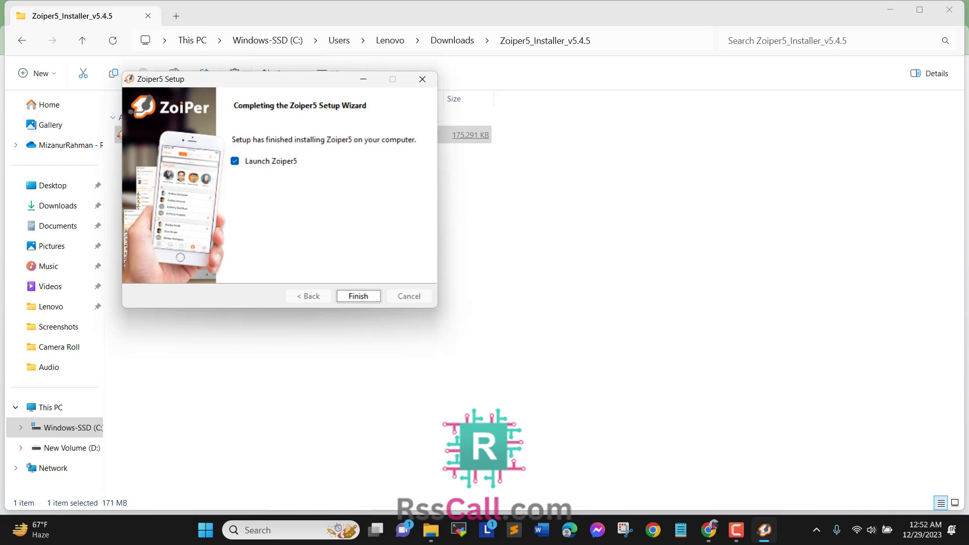
Step: Finish setup with Launch Zoiper5 checked and move the Zoiper5 window to the left
left_click(358, 296)
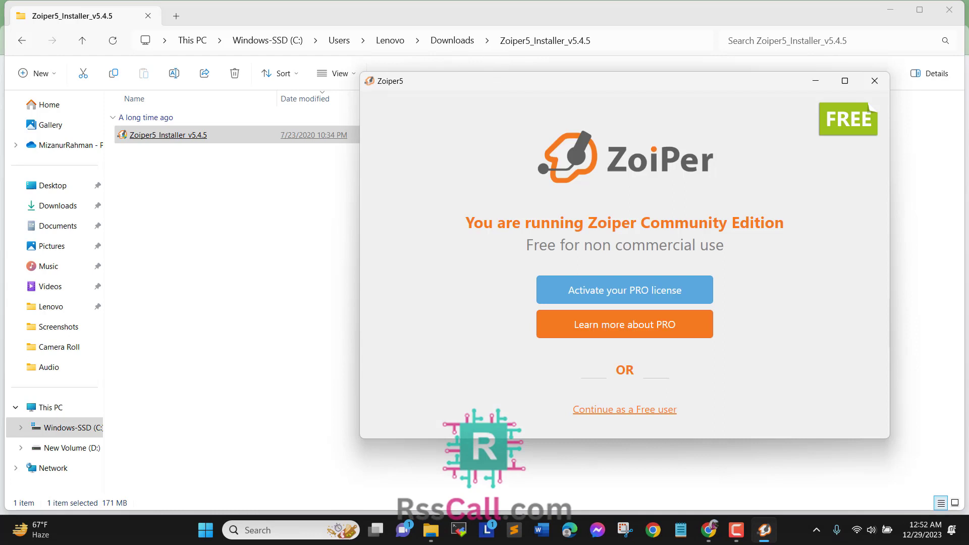
left_click_drag(624, 81, 318, 50)
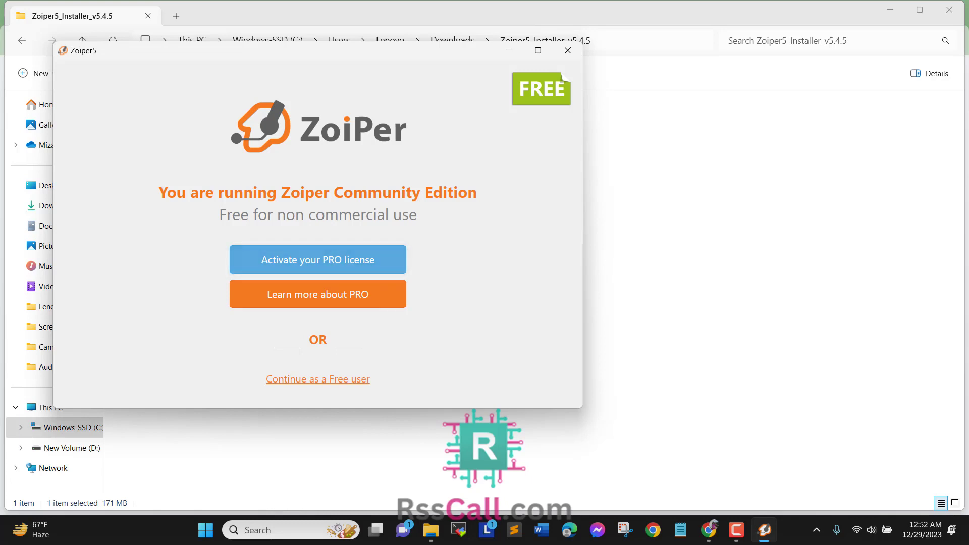
Step: Continue as a free user, cancel the 5.5.13 update, and focus the Username field
left_click(318, 380)
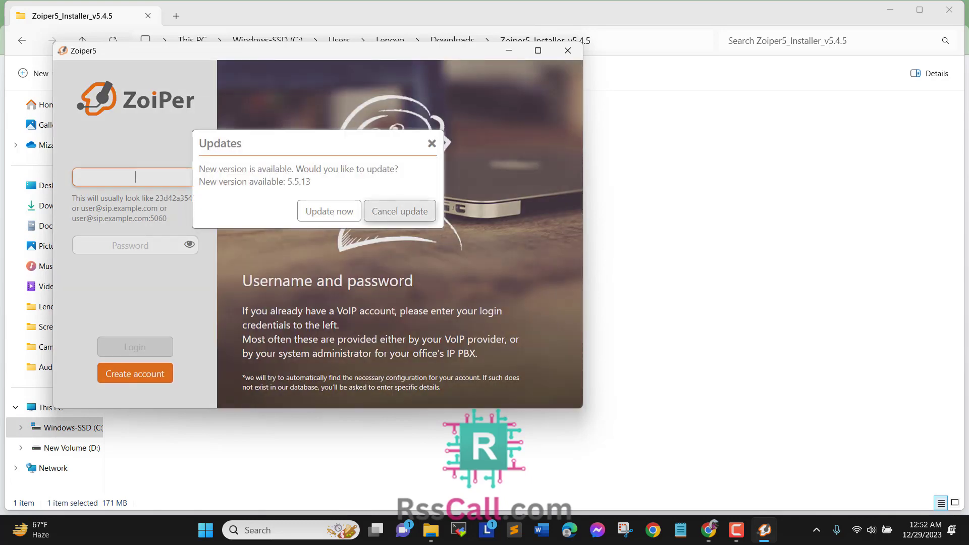
left_click(399, 210)
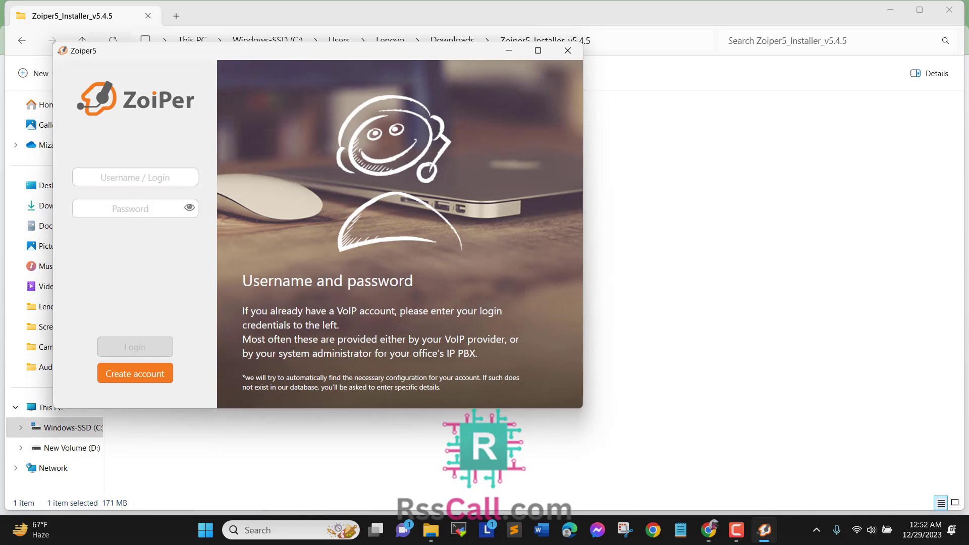
left_click(135, 177)
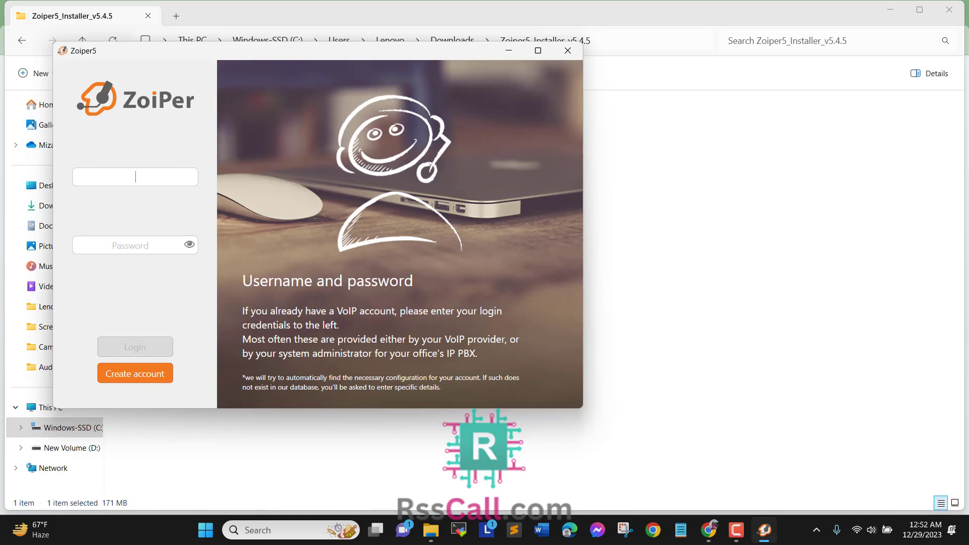
left_click(136, 283)
Step: Enter the SIP account username and password, then submit them with Login
left_click(135, 177)
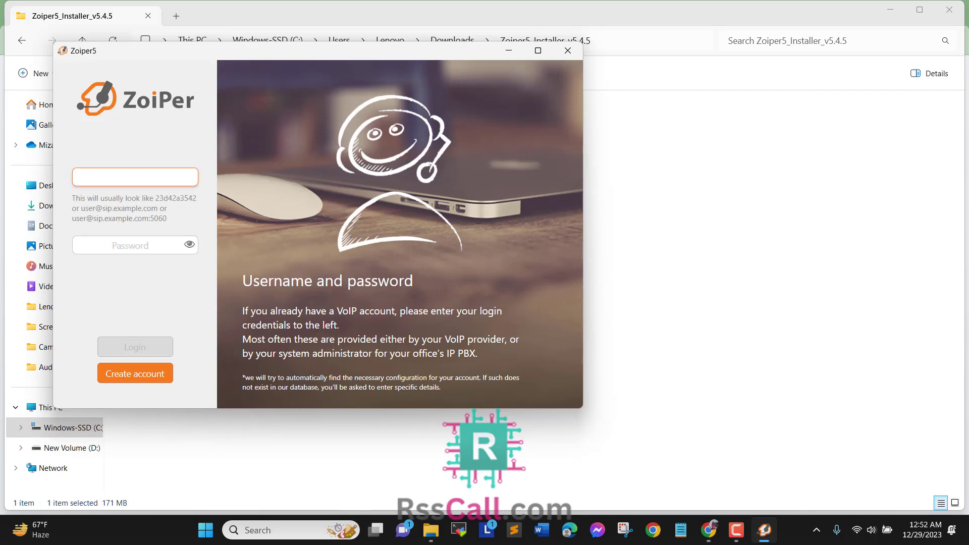
left_click(135, 245)
left_click(135, 177)
type("101")
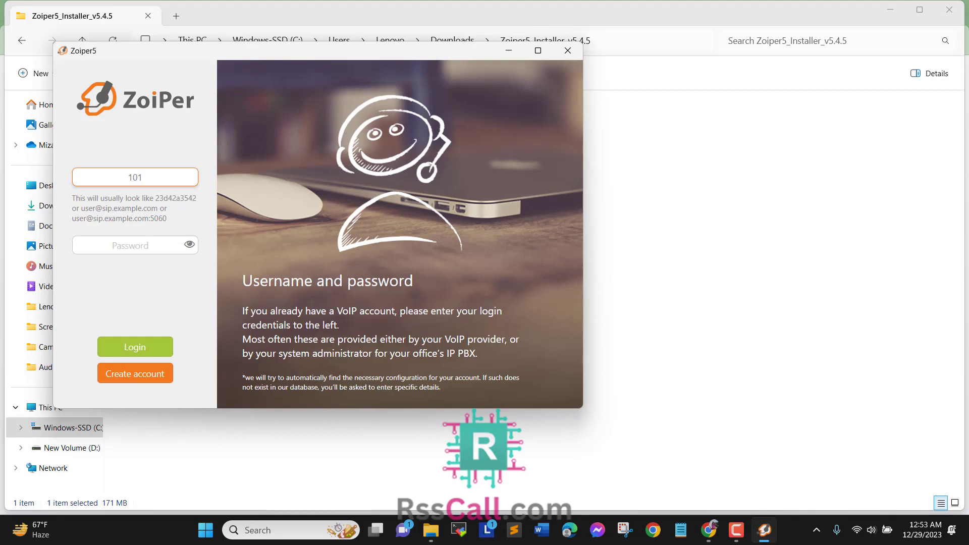
type("@pbx.rsscall.com")
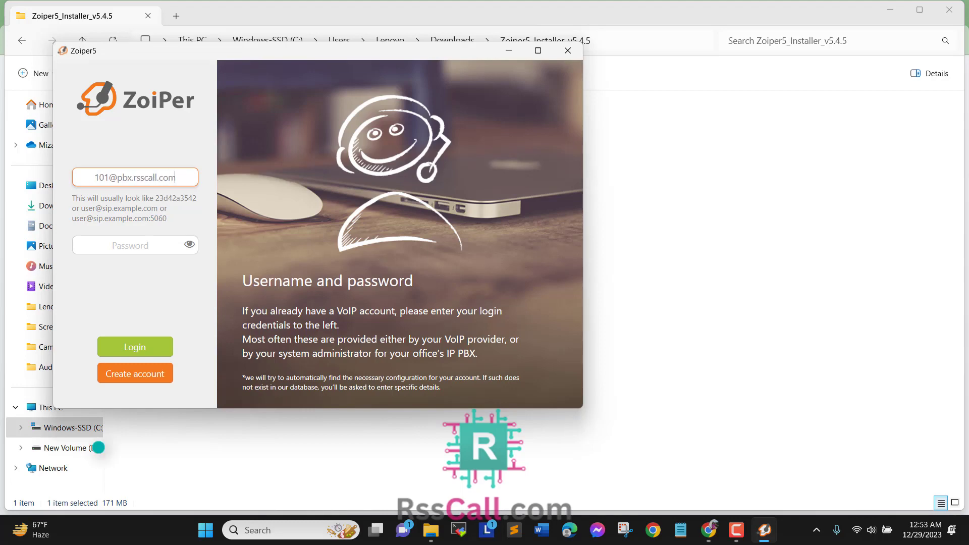
key("Tab")
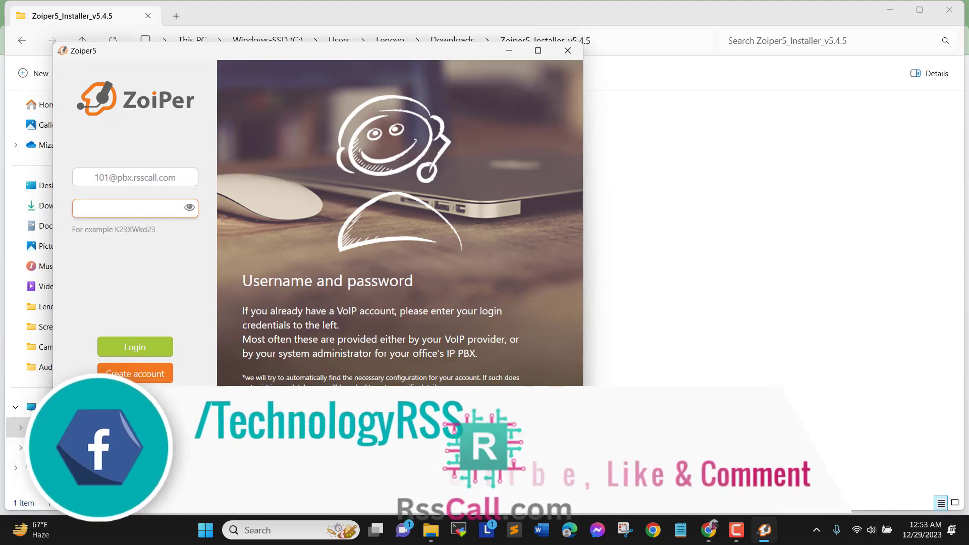
type("•••")
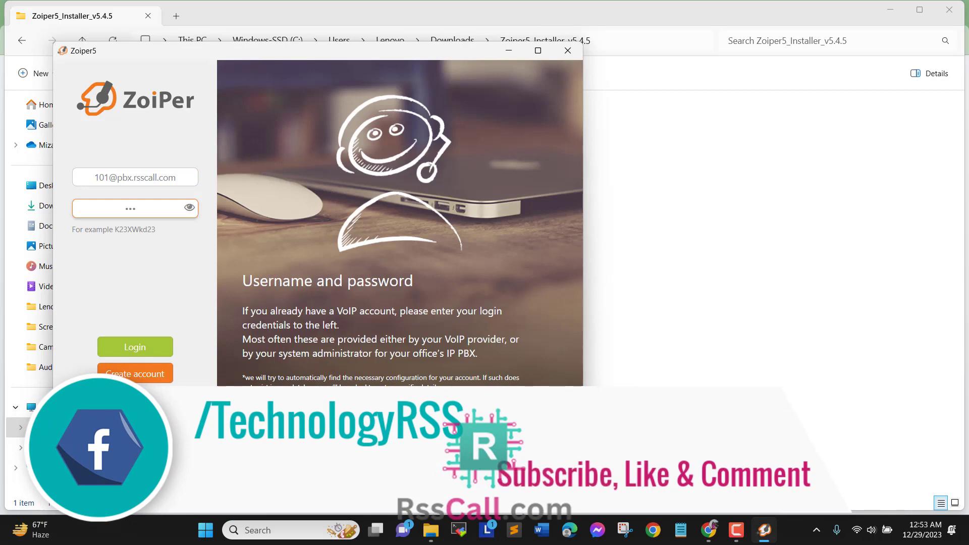
type("•••••")
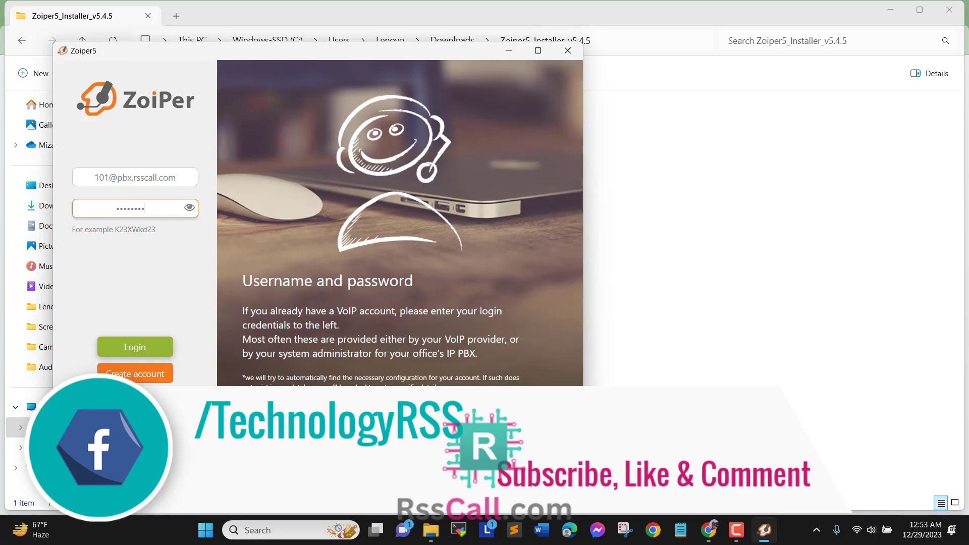
left_click(135, 347)
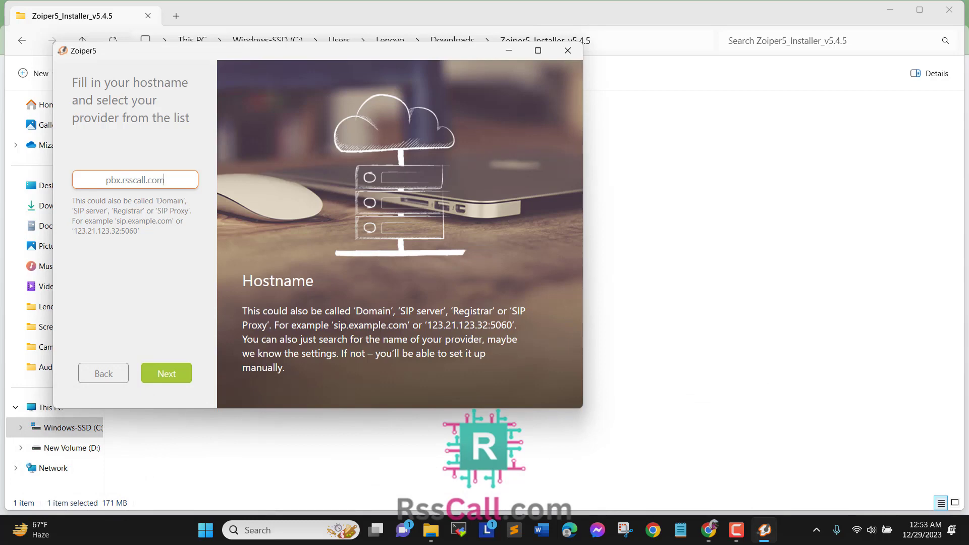
Step: Resubmit the SIP username and password to reach the hostname page showing pbx.rsscall.com
key("ctrl+a")
key("Tab")
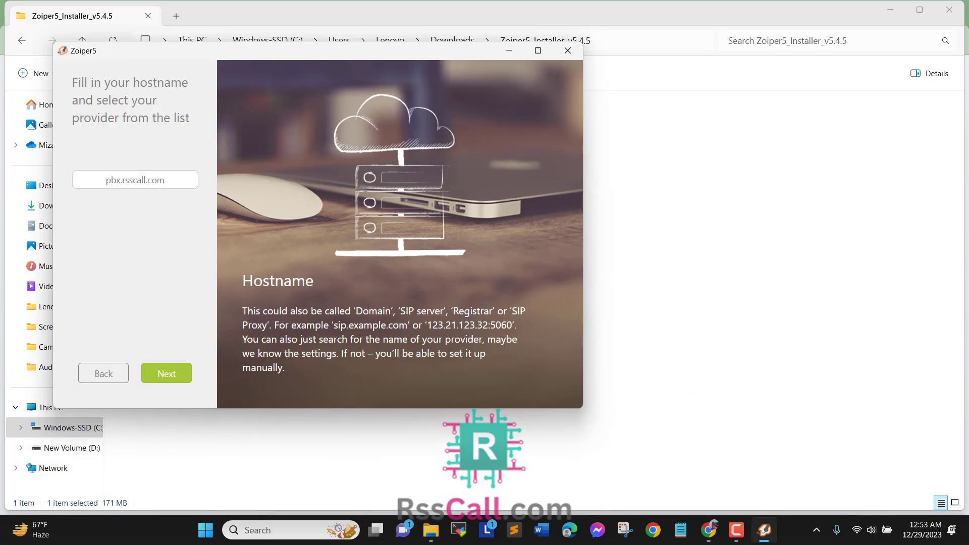
key("shift+Tab")
left_click(164, 180)
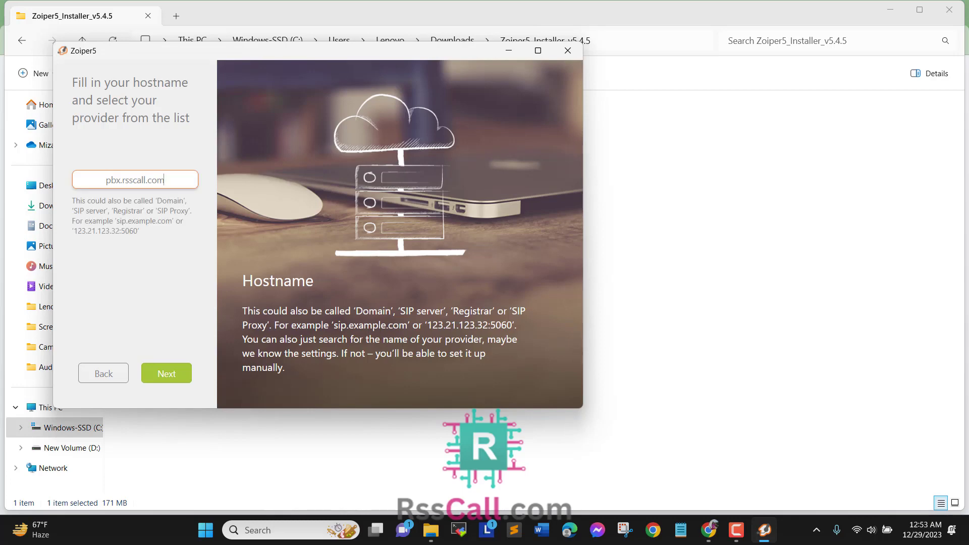
left_click(103, 374)
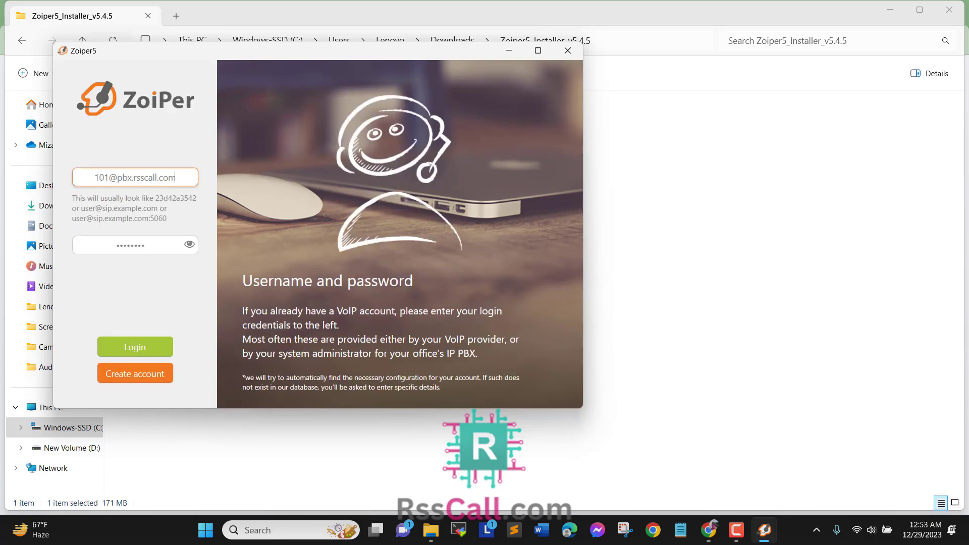
key("shift+End")
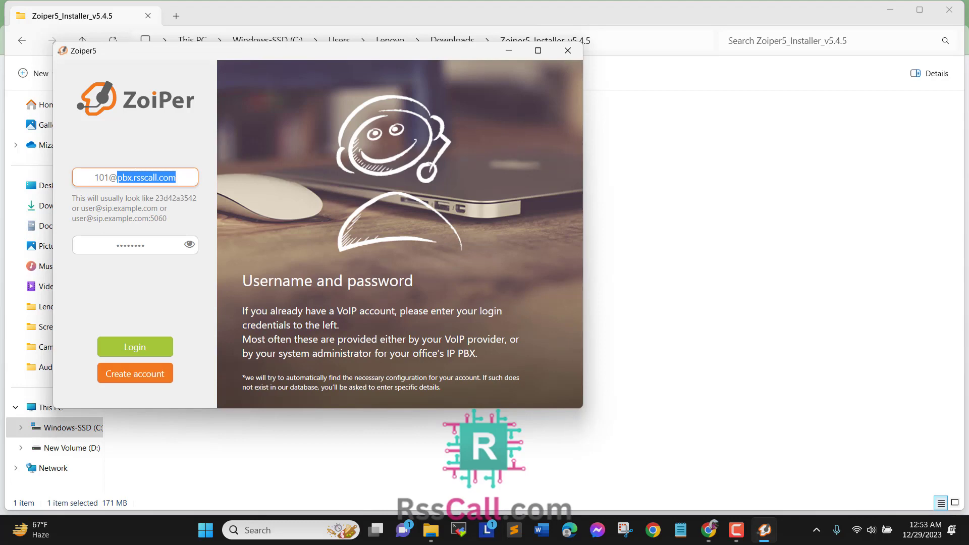
key("Return")
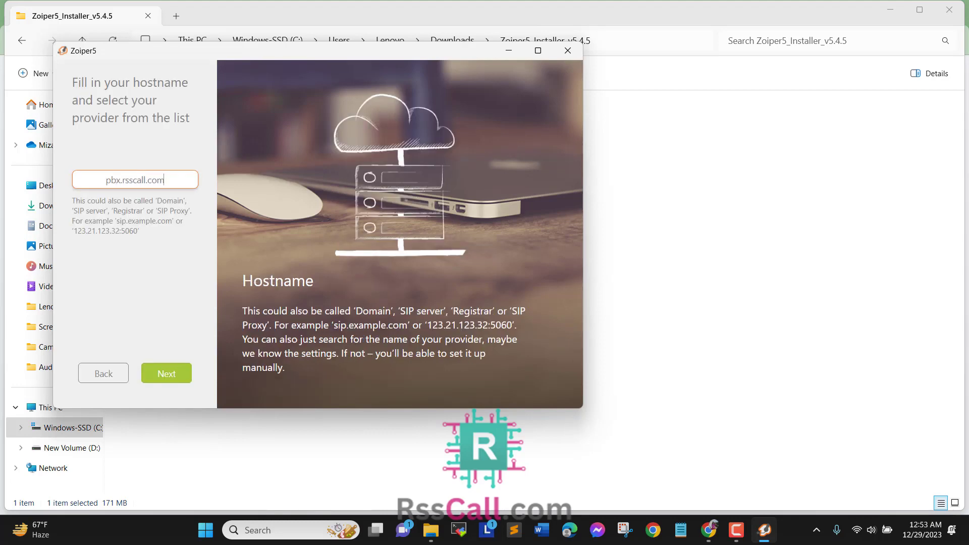
left_click(104, 373)
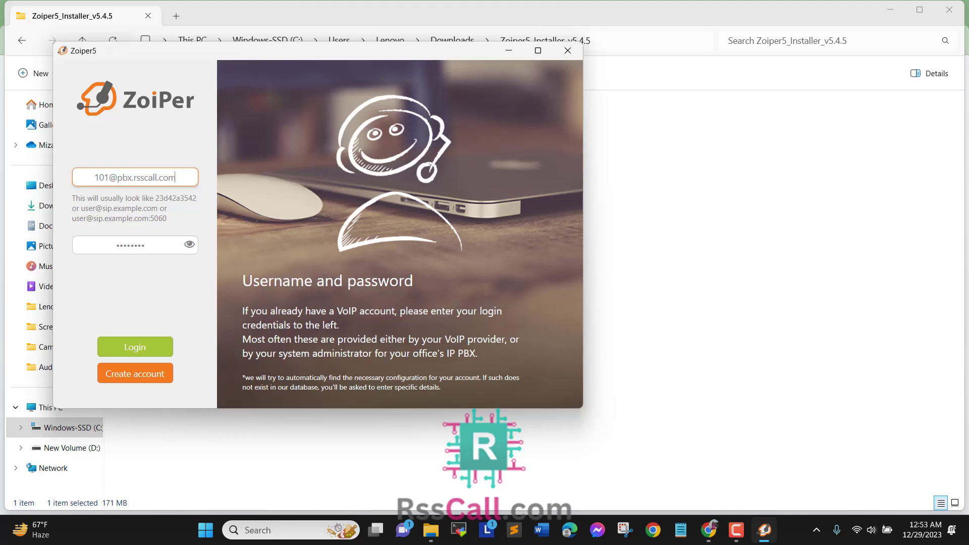
key("shift+End")
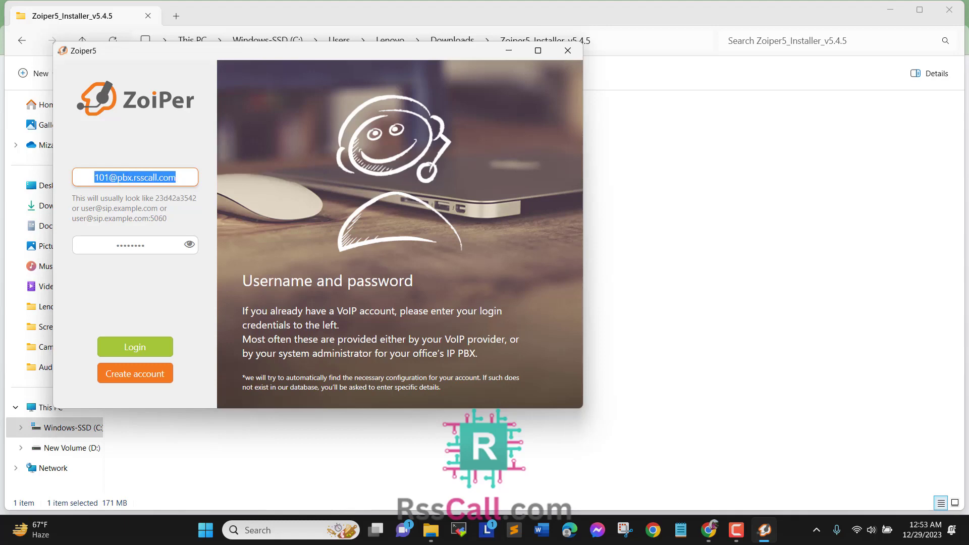
key("Tab")
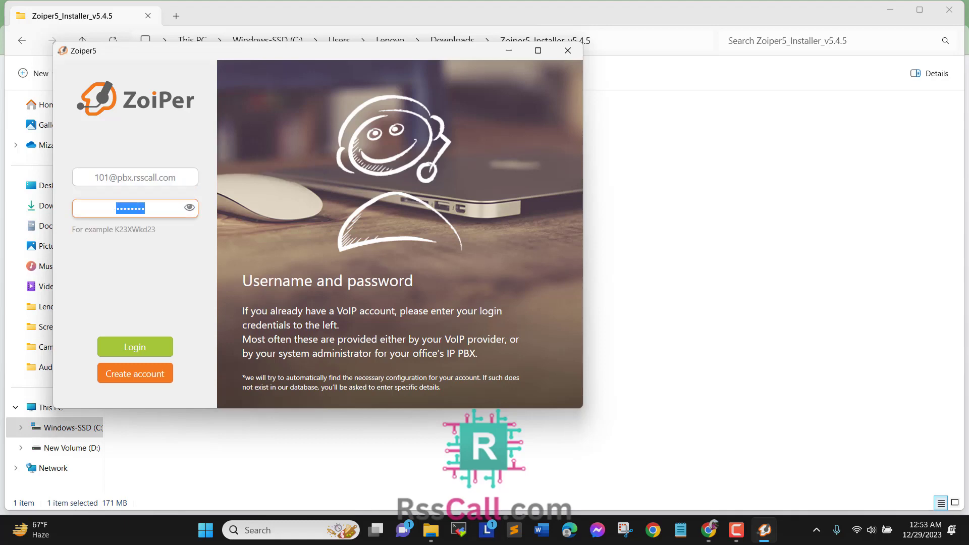
key("Tab")
left_click(134, 348)
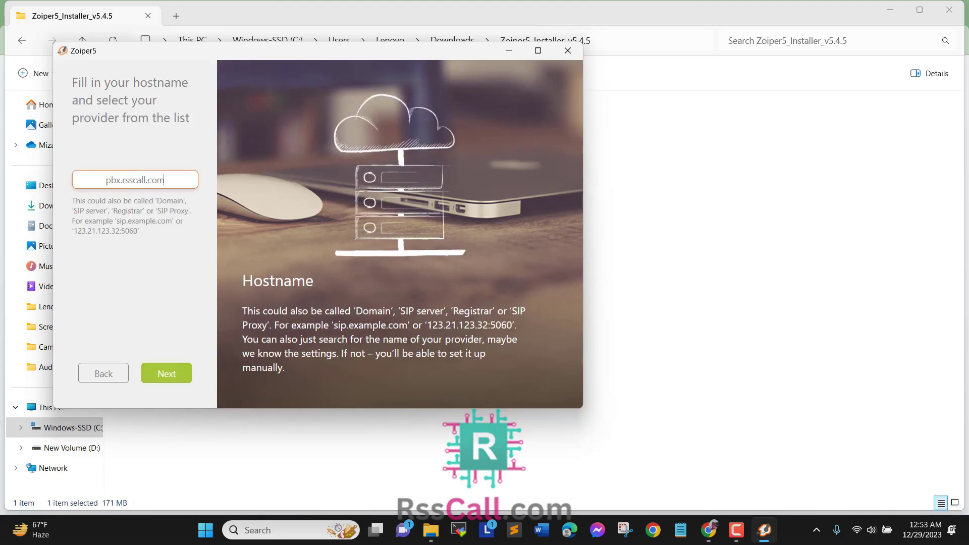
Step: Accept hostname pbx.rsscall.com and skip authentication and outbound proxy to start configuration testing
left_click(167, 373)
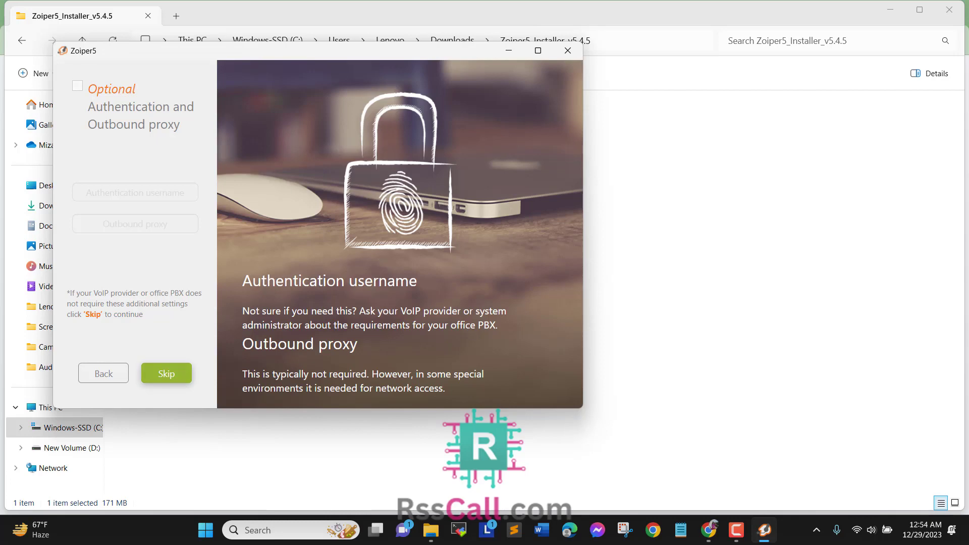
left_click(166, 373)
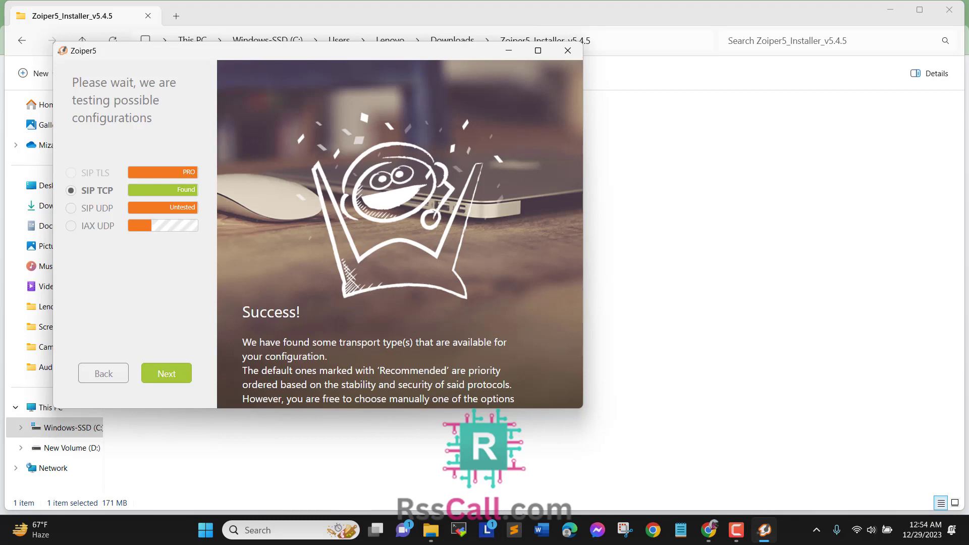
Step: Go back, enable the optional settings, and enter pbx.rsscall.com:5080 as the outbound proxy
left_click(104, 373)
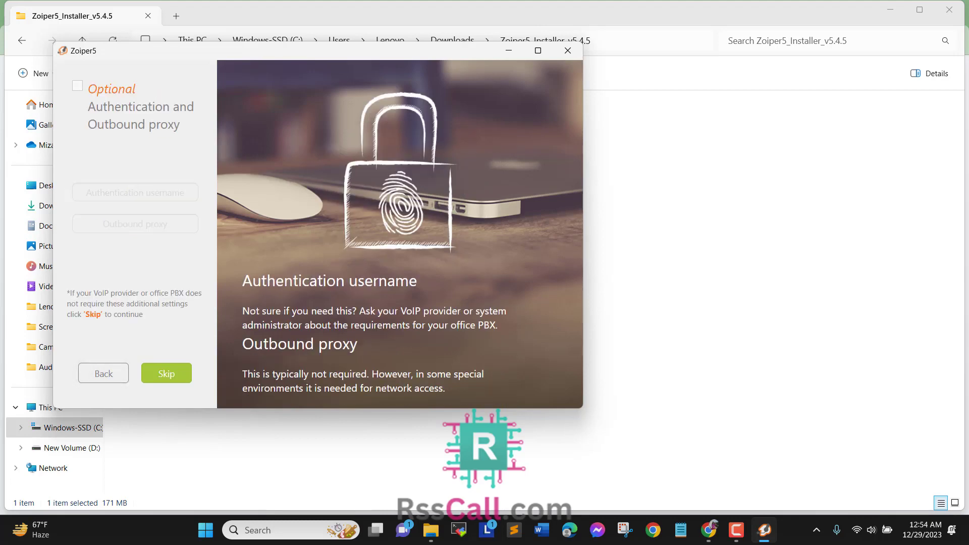
left_click(77, 86)
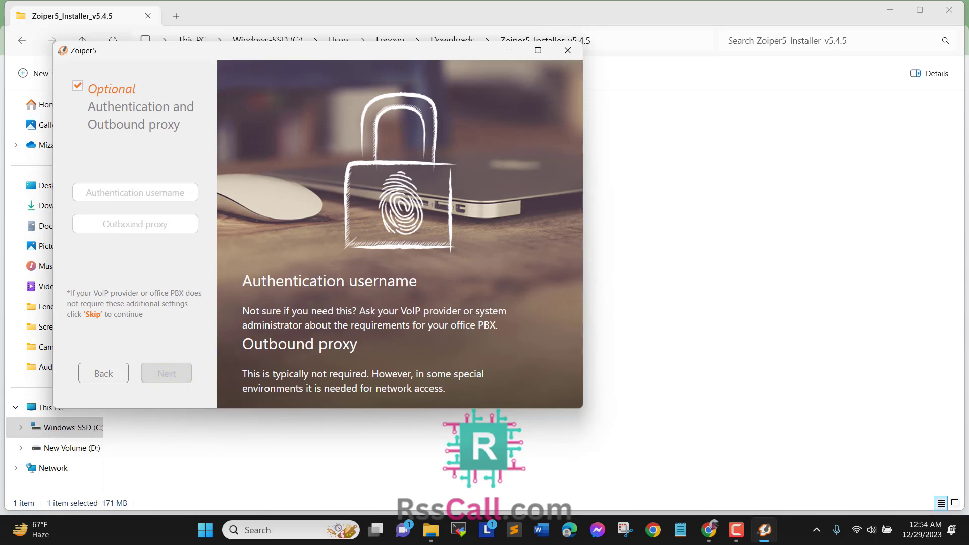
left_click(135, 224)
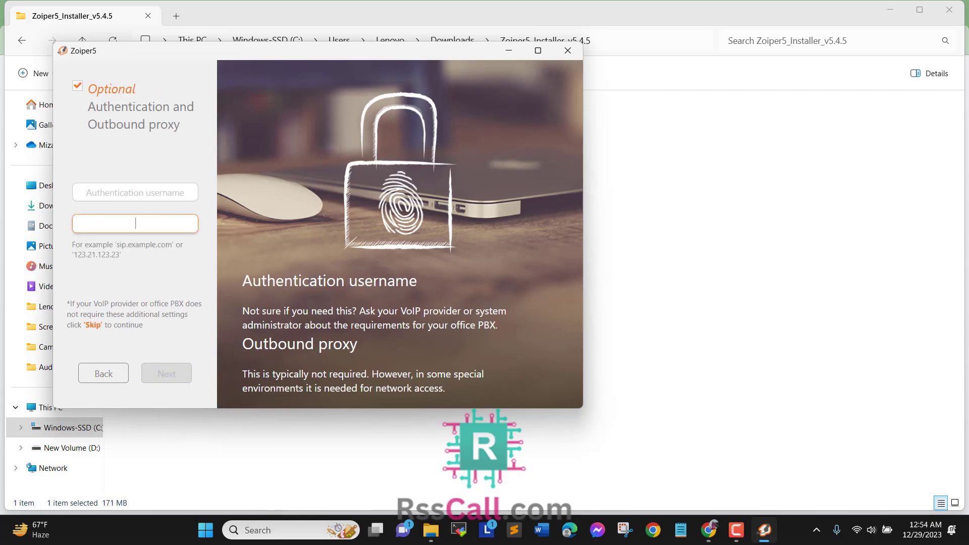
type("pbx")
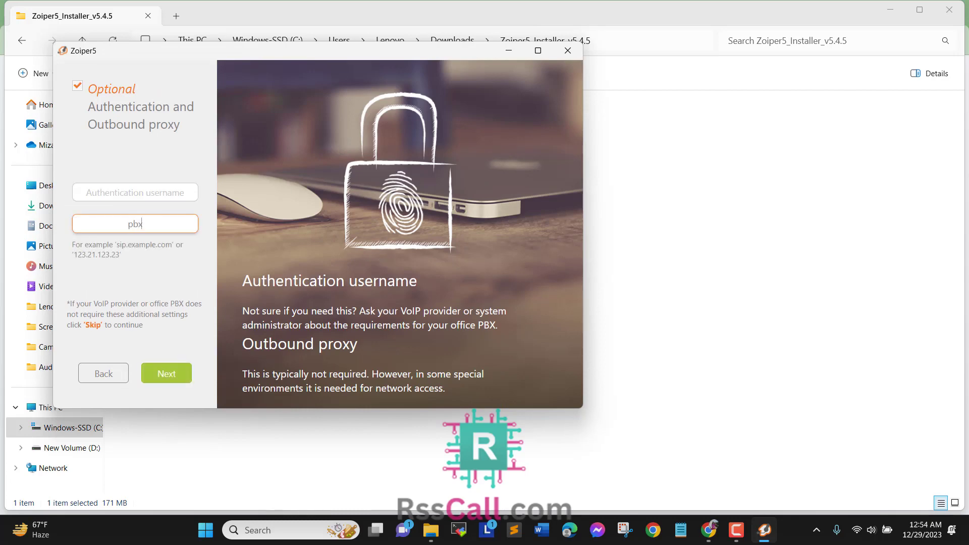
type(".rsscall.com:5089")
key("BackSpace")
type("0")
left_click_drag(96, 224, 154, 224)
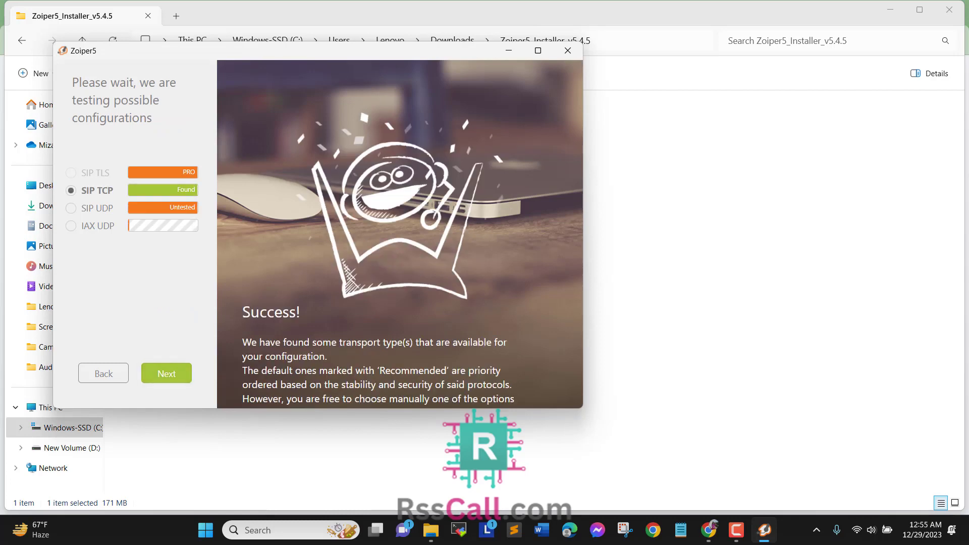
Step: Finish the account setup wizard and clear a stray digit from the contact search box
left_click(167, 373)
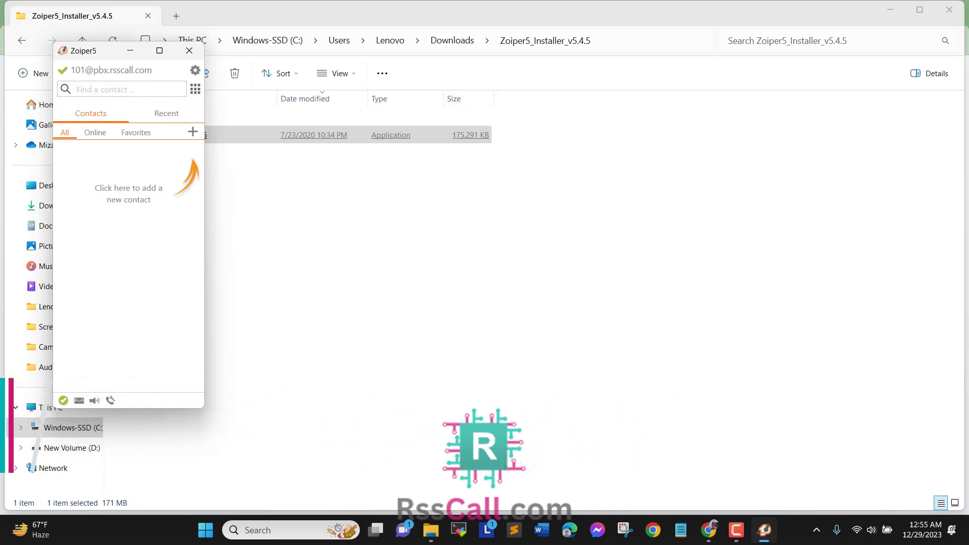
left_click(194, 89)
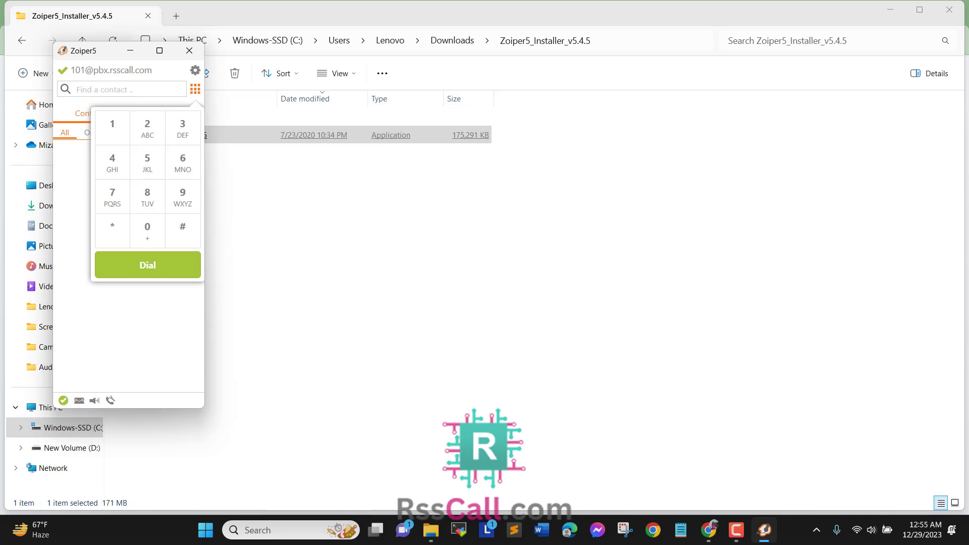
type("0")
left_click(101, 90)
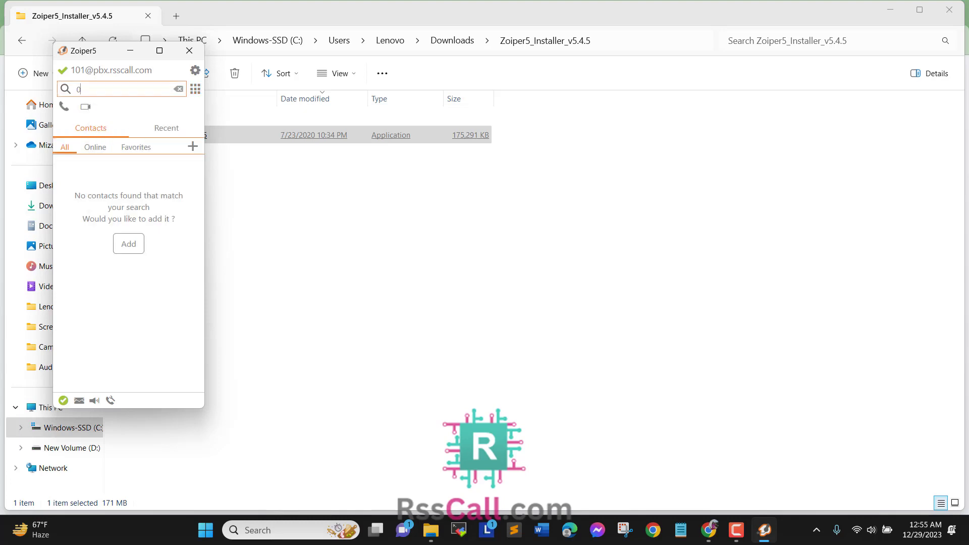
key("BackSpace")
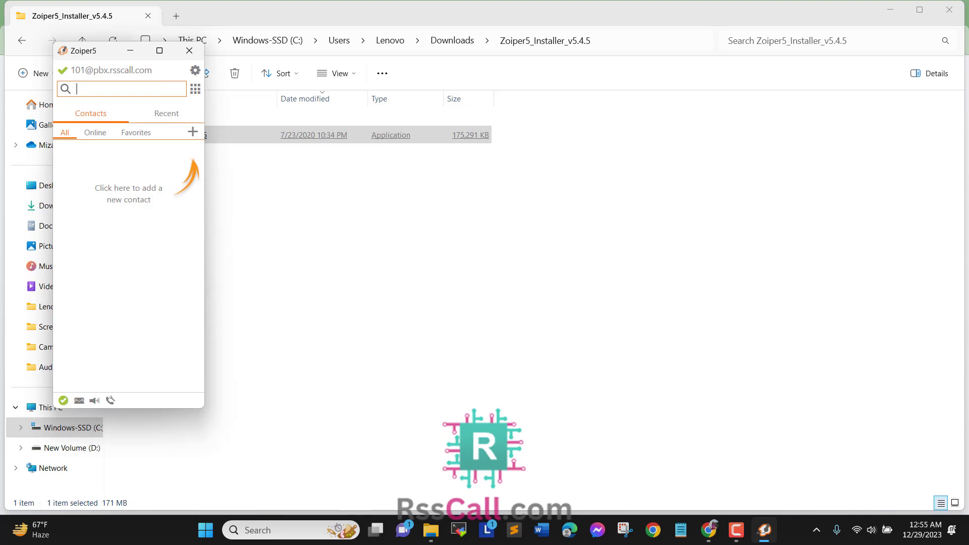
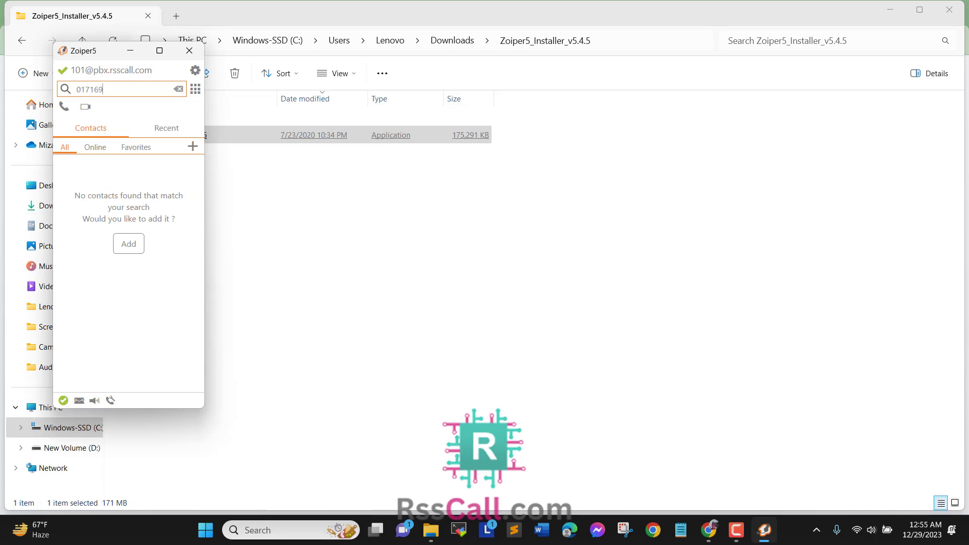
Step: Call the test phone number, dismiss the ended call, then minimize Zoiper5
key("Return")
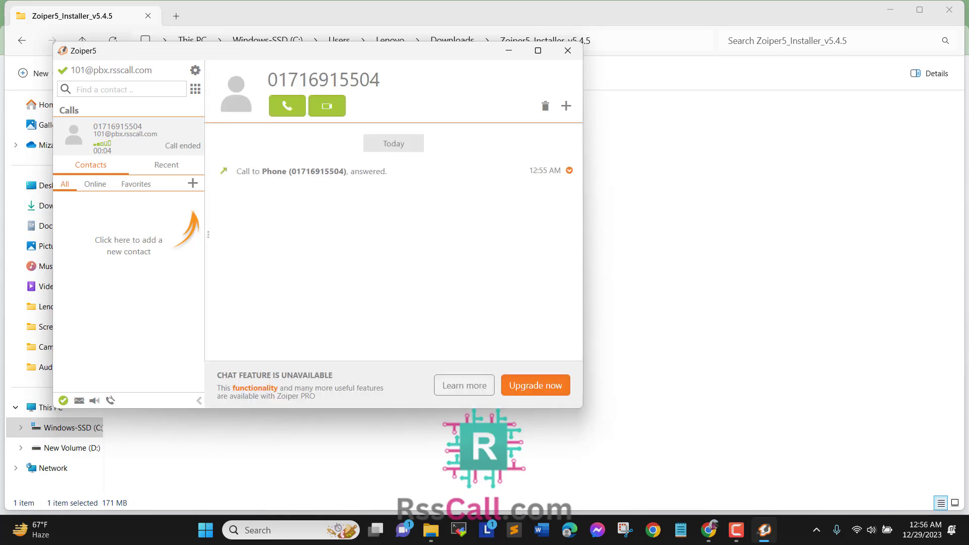
left_click(122, 89)
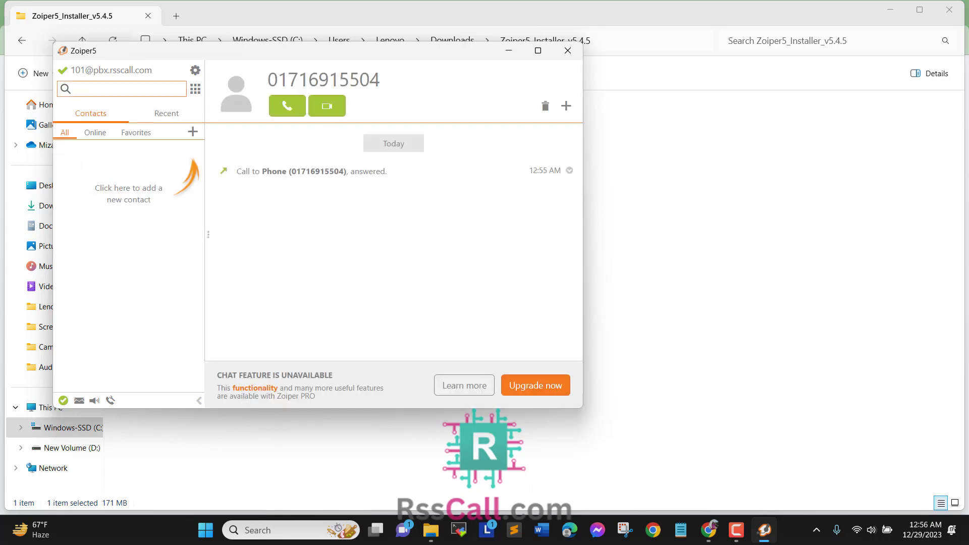
left_click(509, 50)
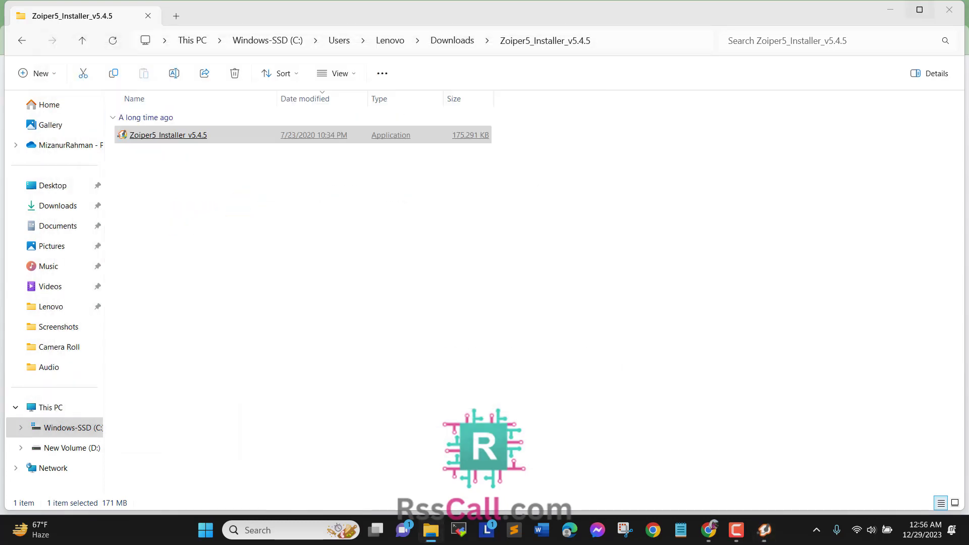
Step: Bring the RssCall site forward in Chrome and show its SERVICES menu with Download Zoiper
left_click(891, 9)
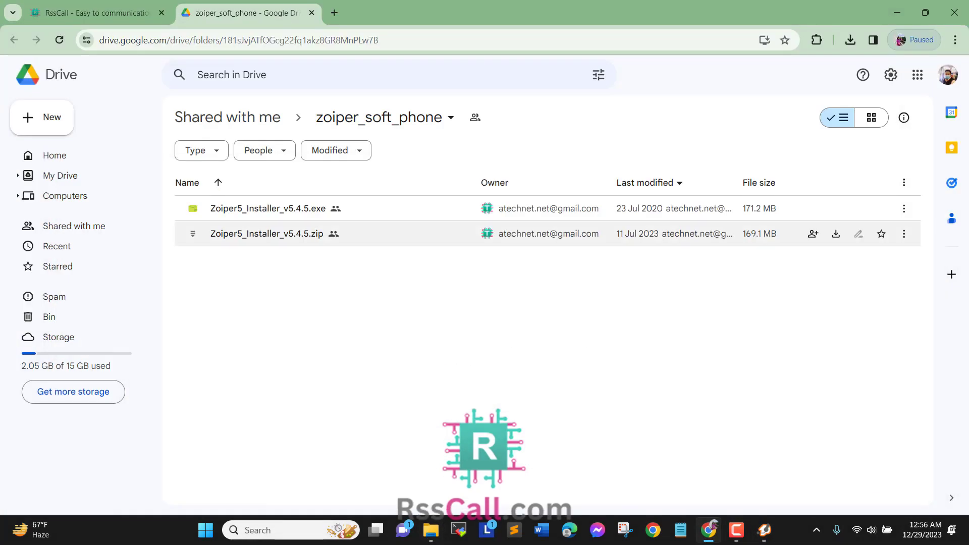
left_click(97, 13)
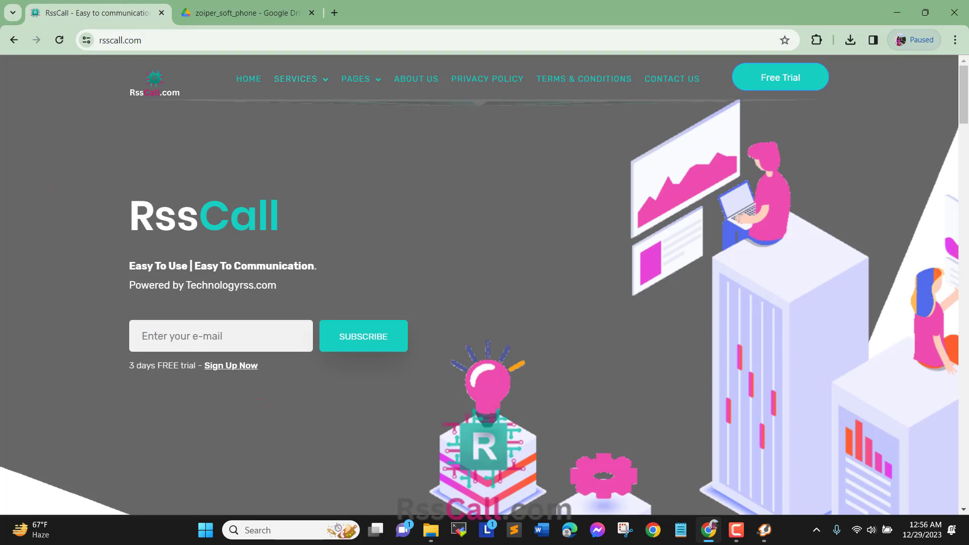
mouse_move(295, 79)
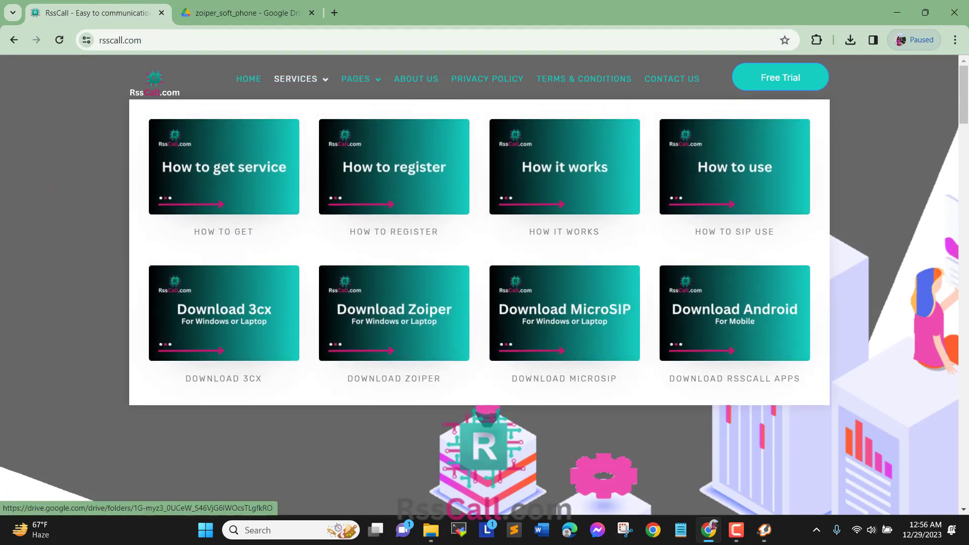